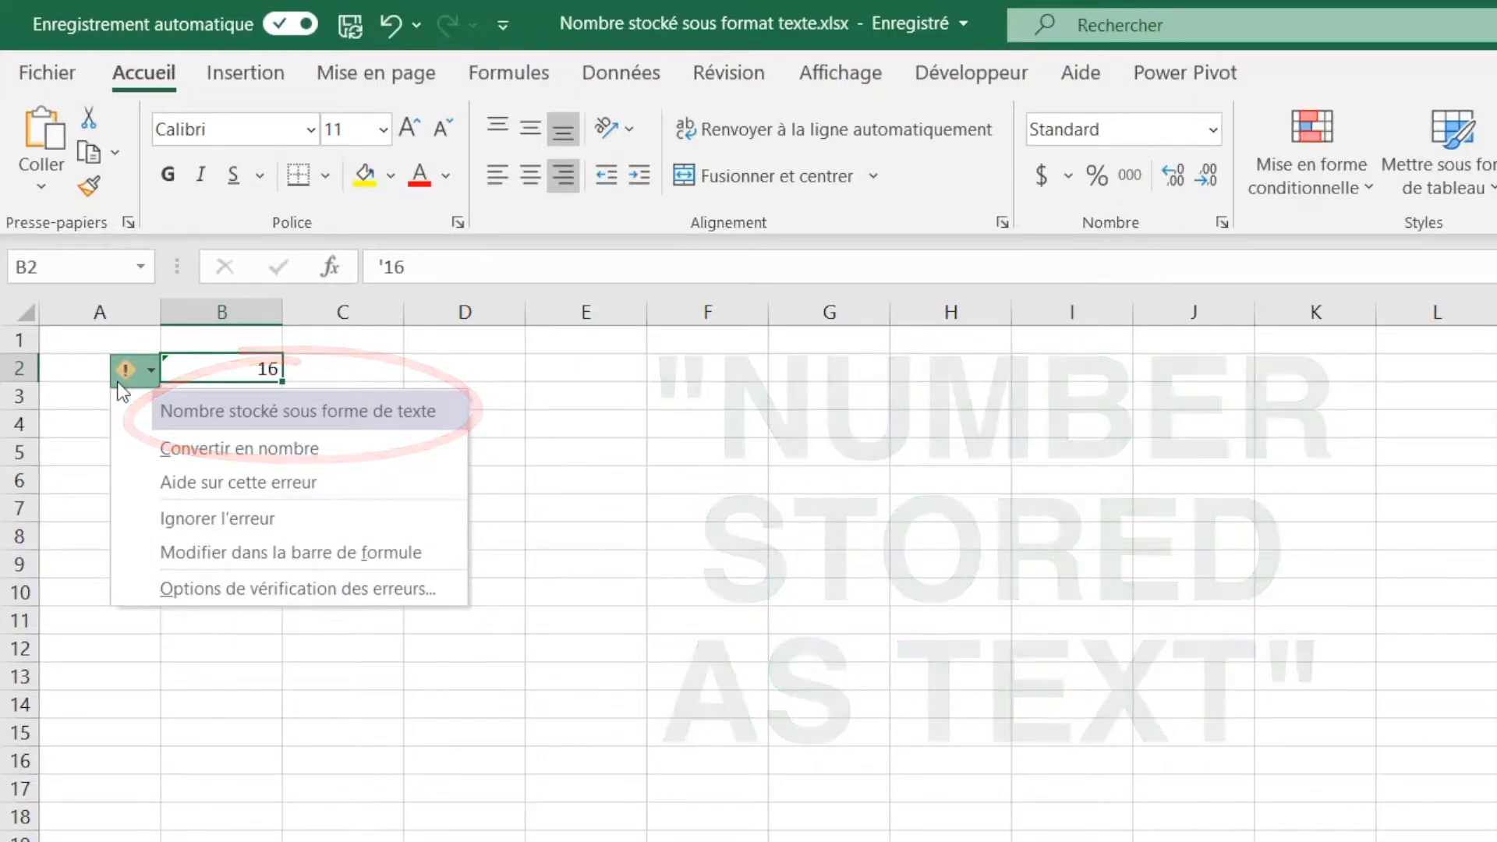
- Examine the error-checking options of cell B2 on Feuil1, where 16 is stored as text
left_click(69, 327)
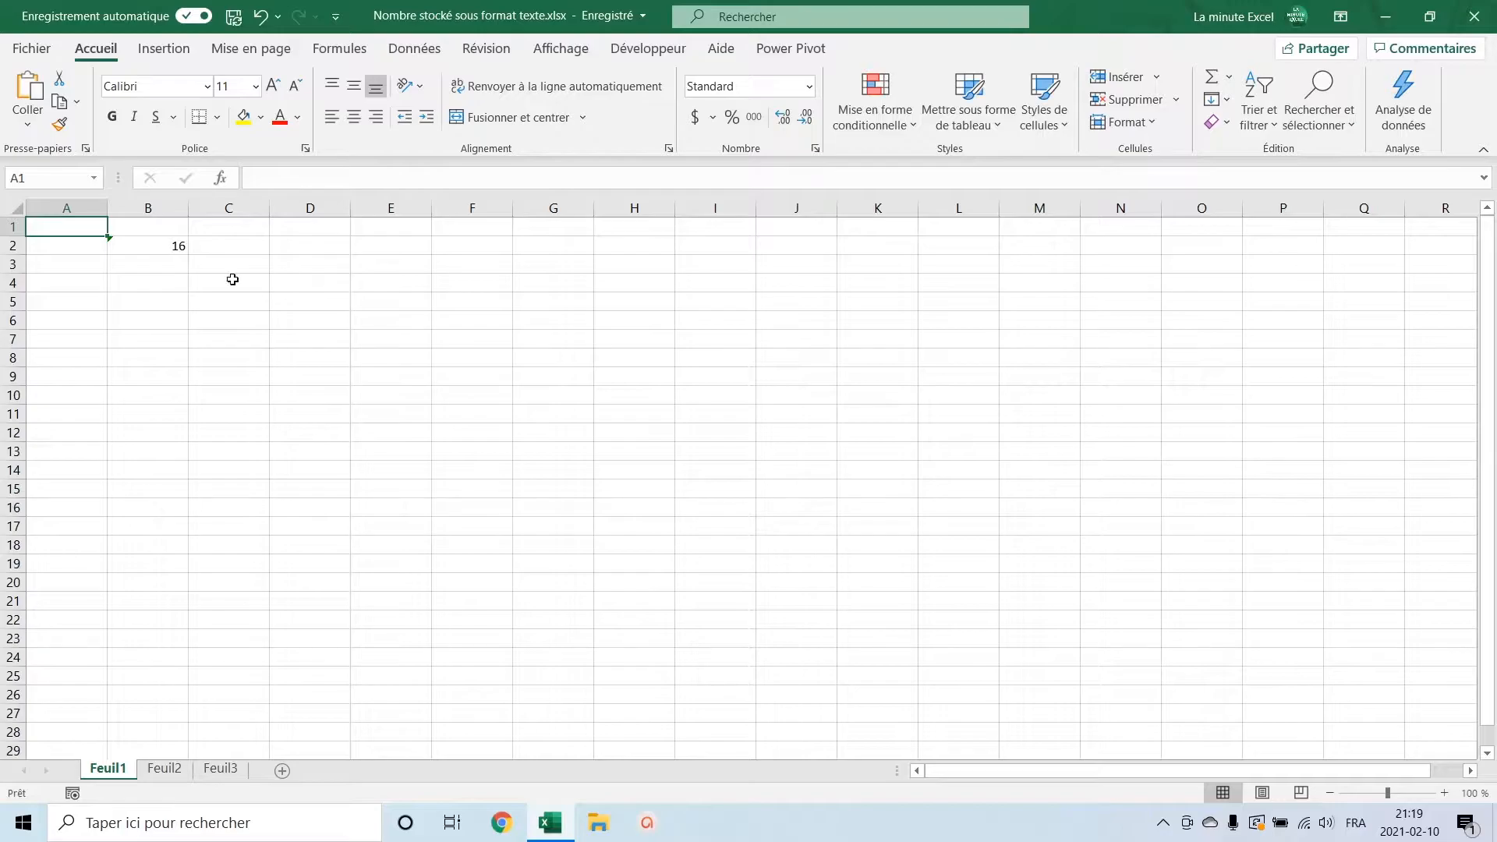
left_click(145, 237)
left_click(84, 249)
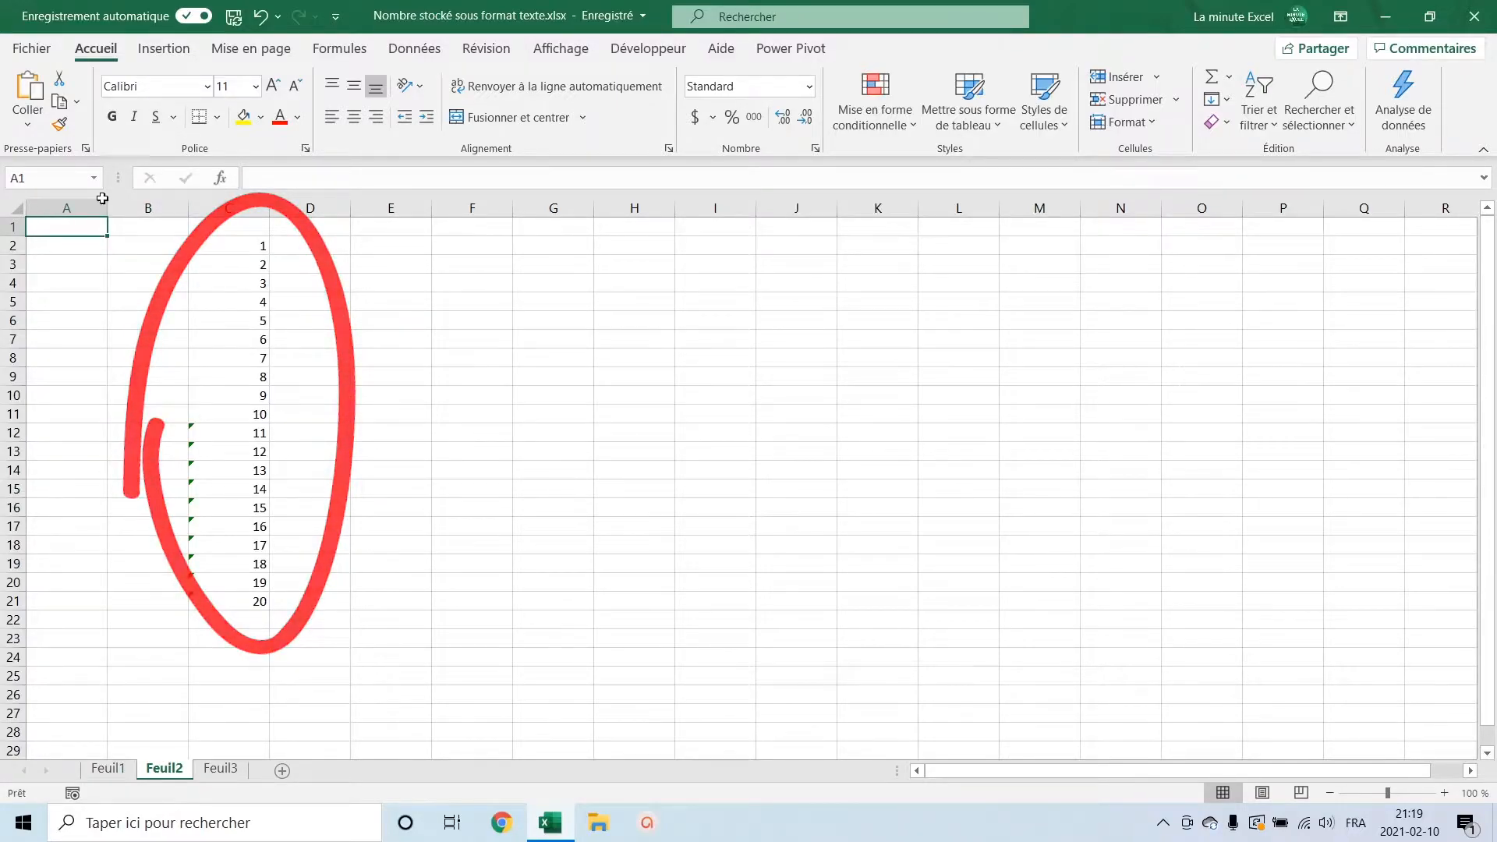
- Compare the real numbers in C2:C11 on Feuil2 with the numbers stored as text in C12:C21
left_click_drag(234, 246, 240, 408)
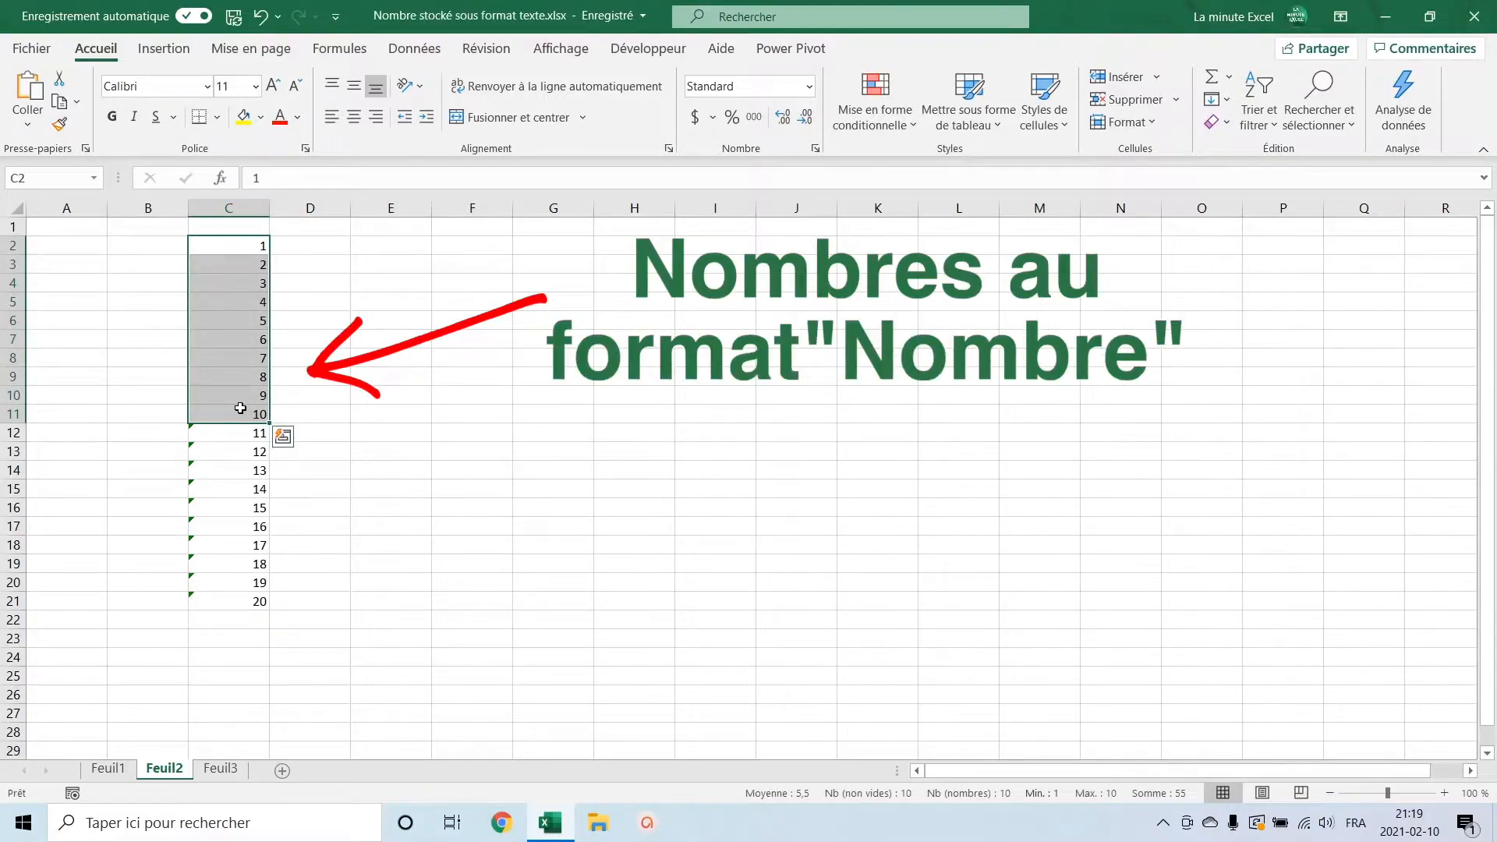
left_click(228, 435)
left_click_drag(228, 435, 226, 600)
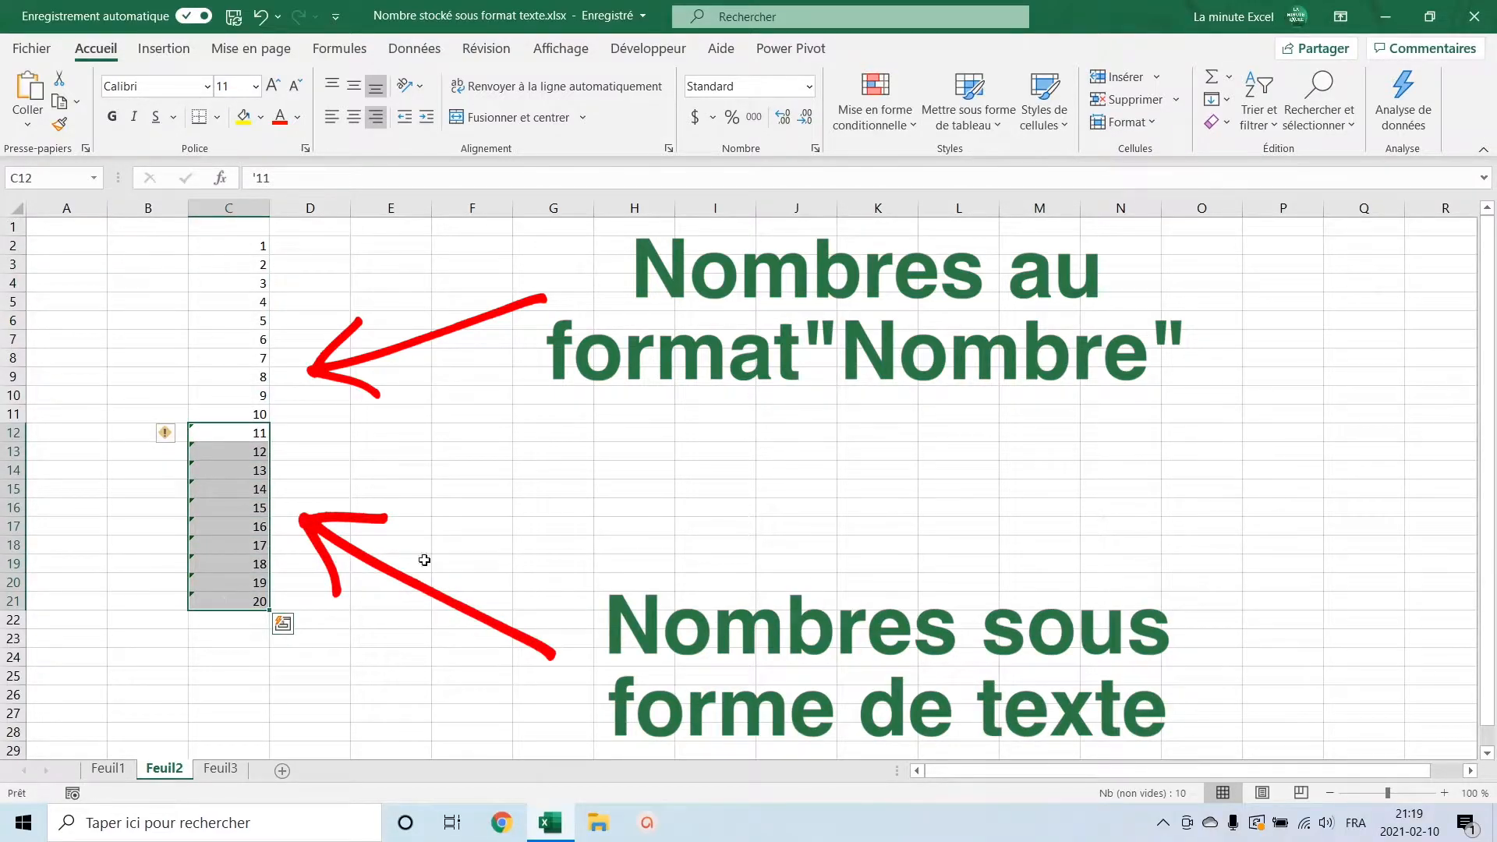
left_click(467, 565)
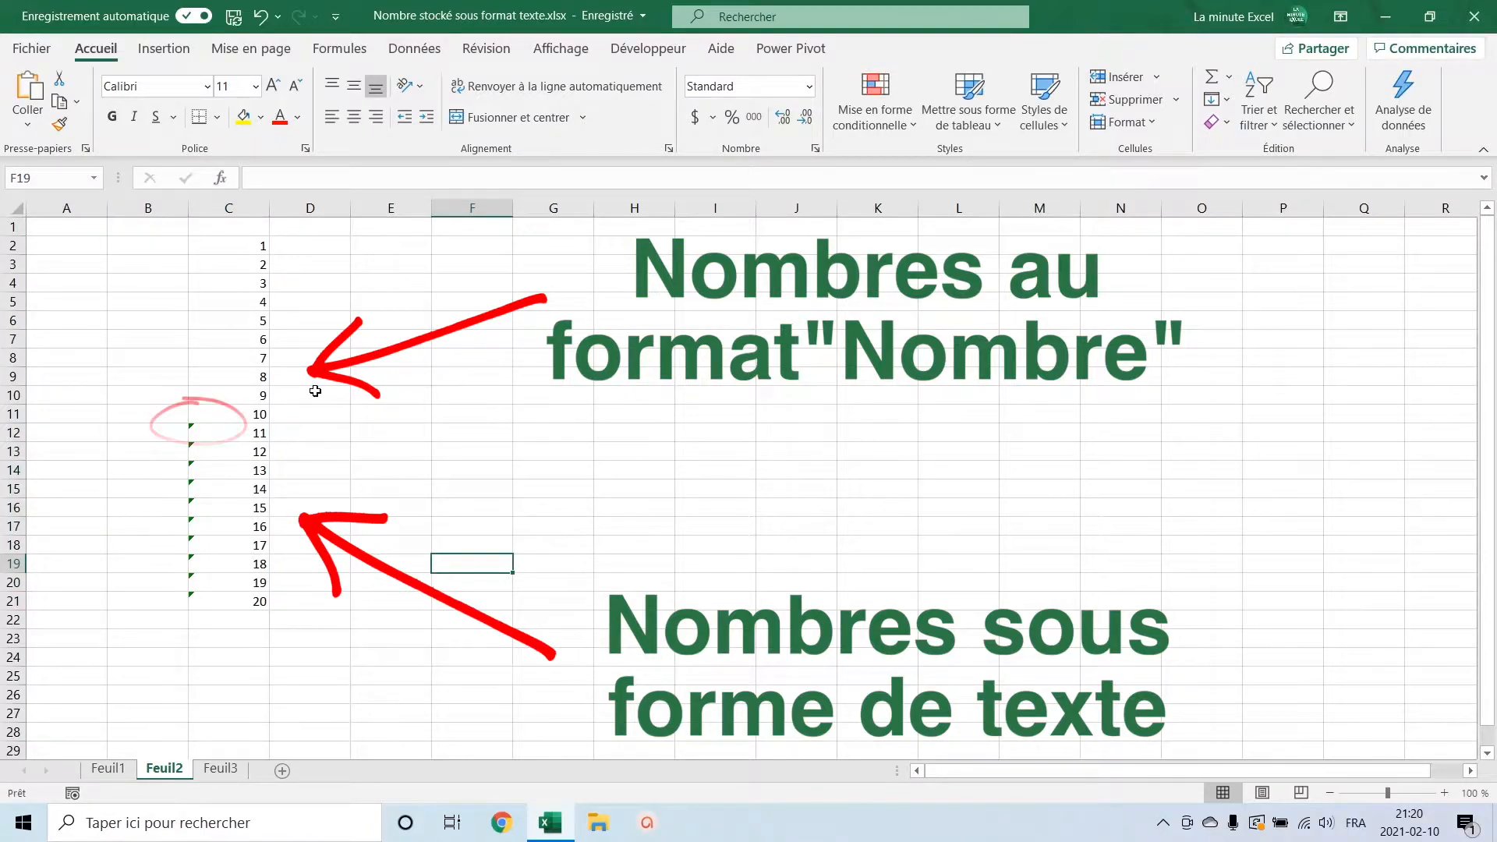
- Review the error-checking options offered for cell C12, then close them without applying any
left_click(209, 434)
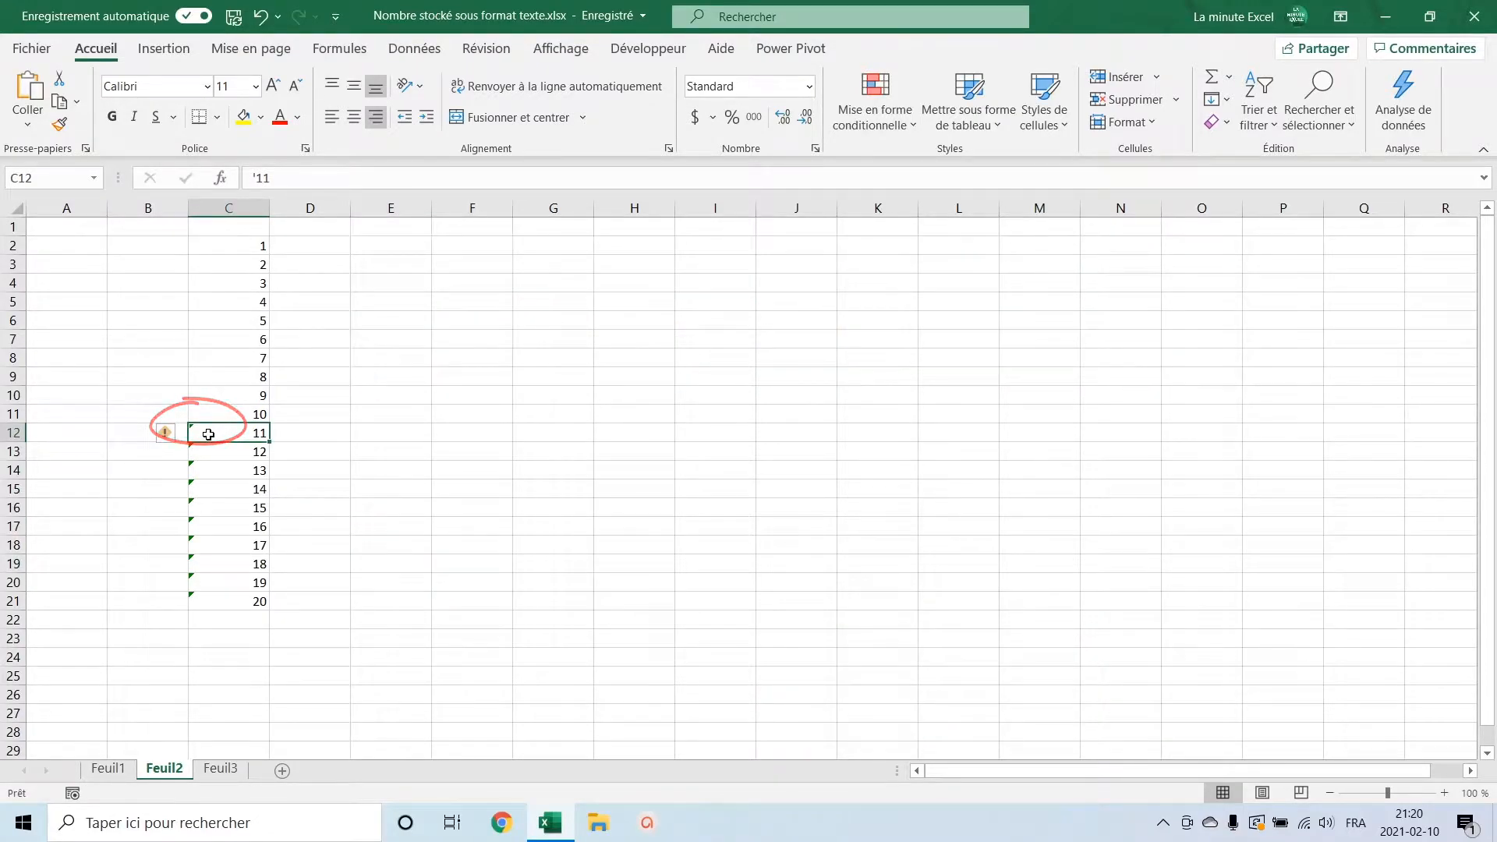
left_click(165, 435)
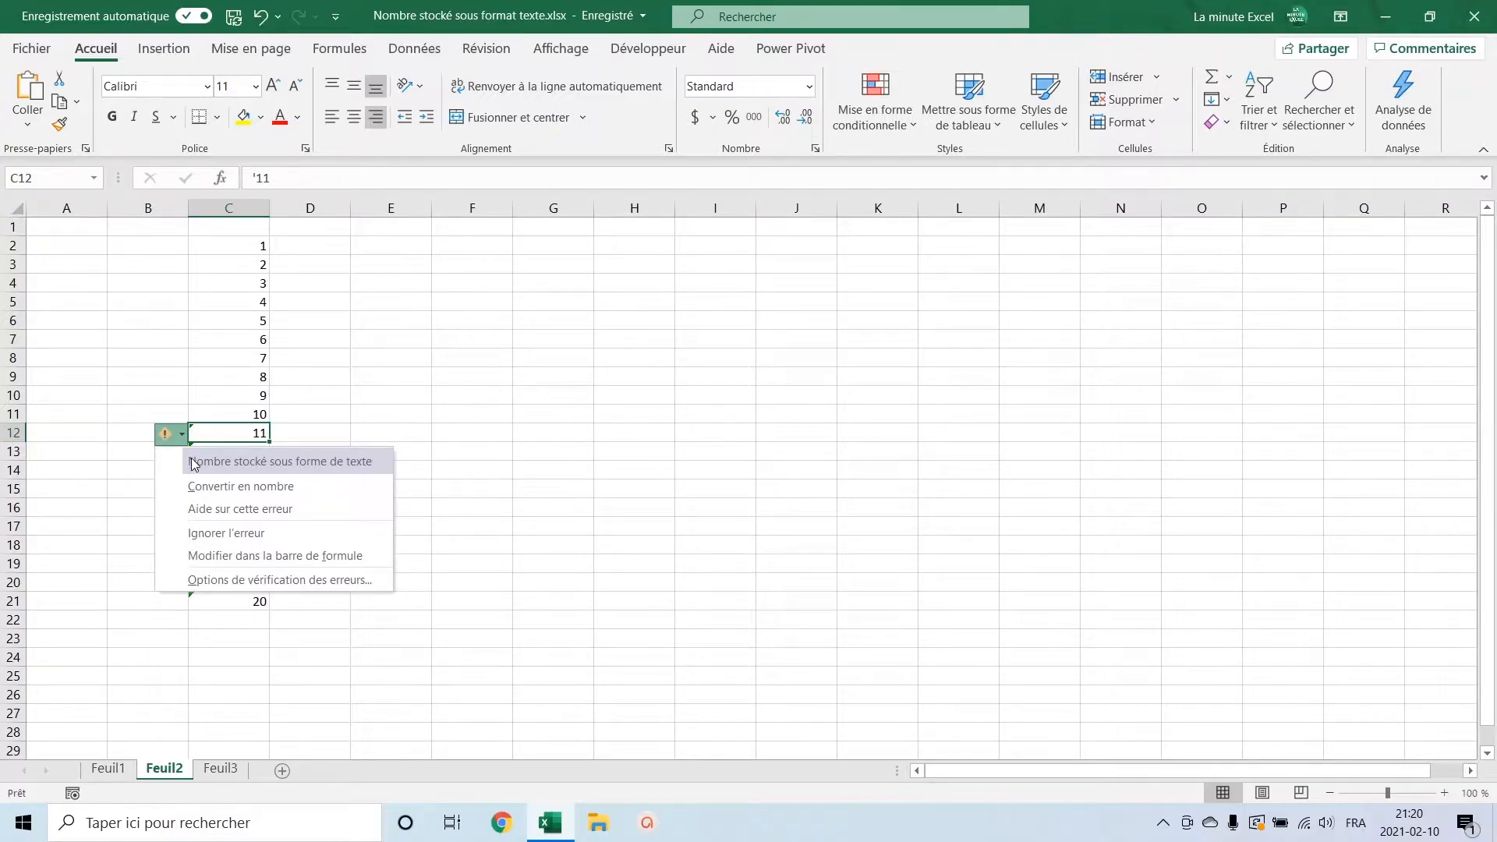
left_click(380, 404)
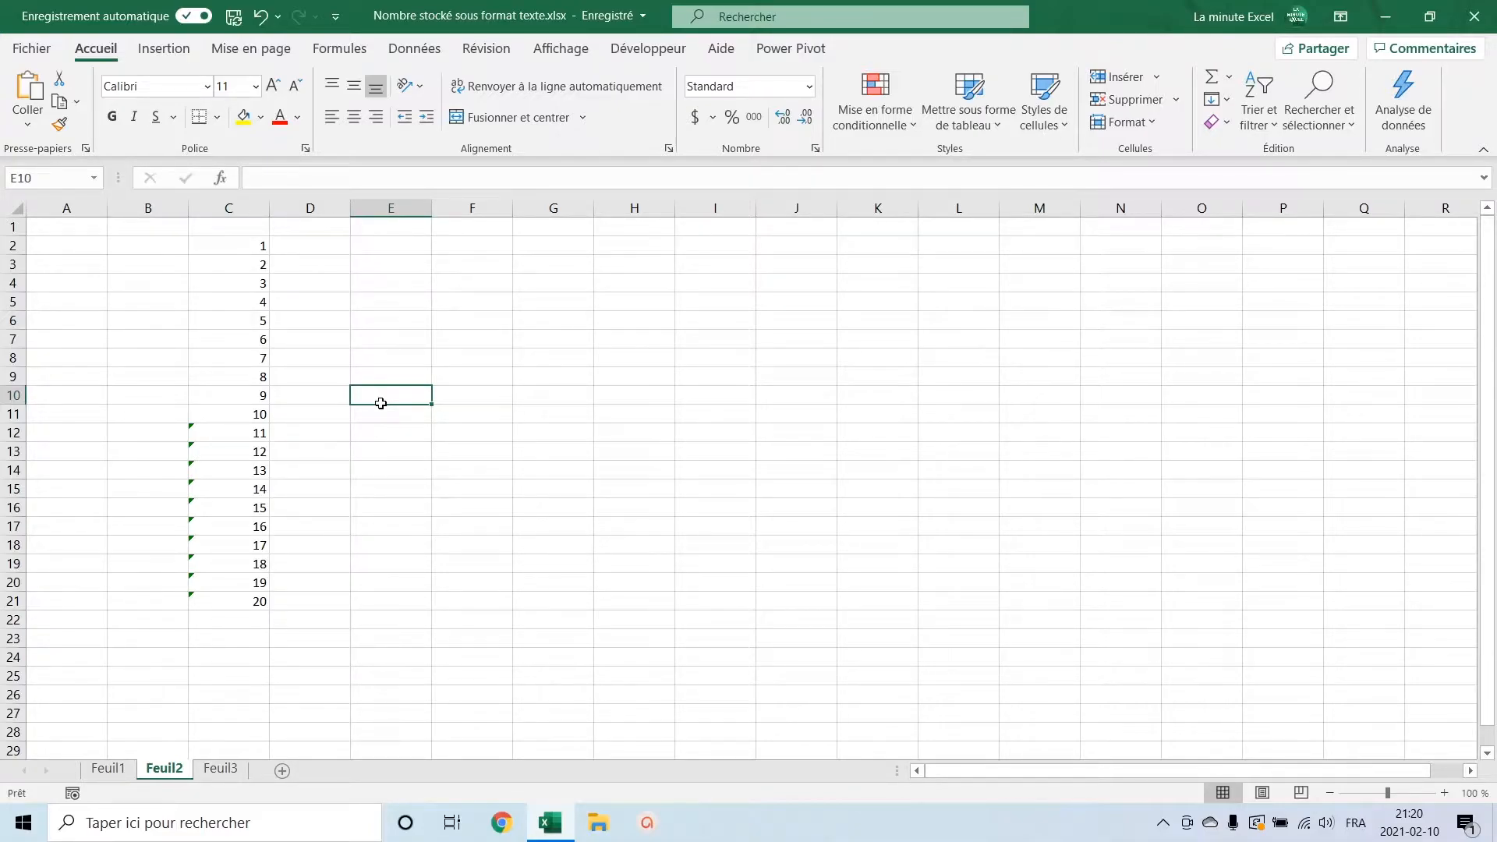
- Enter a SOMME formula in E12 that adds C11:C12
left_click(369, 435)
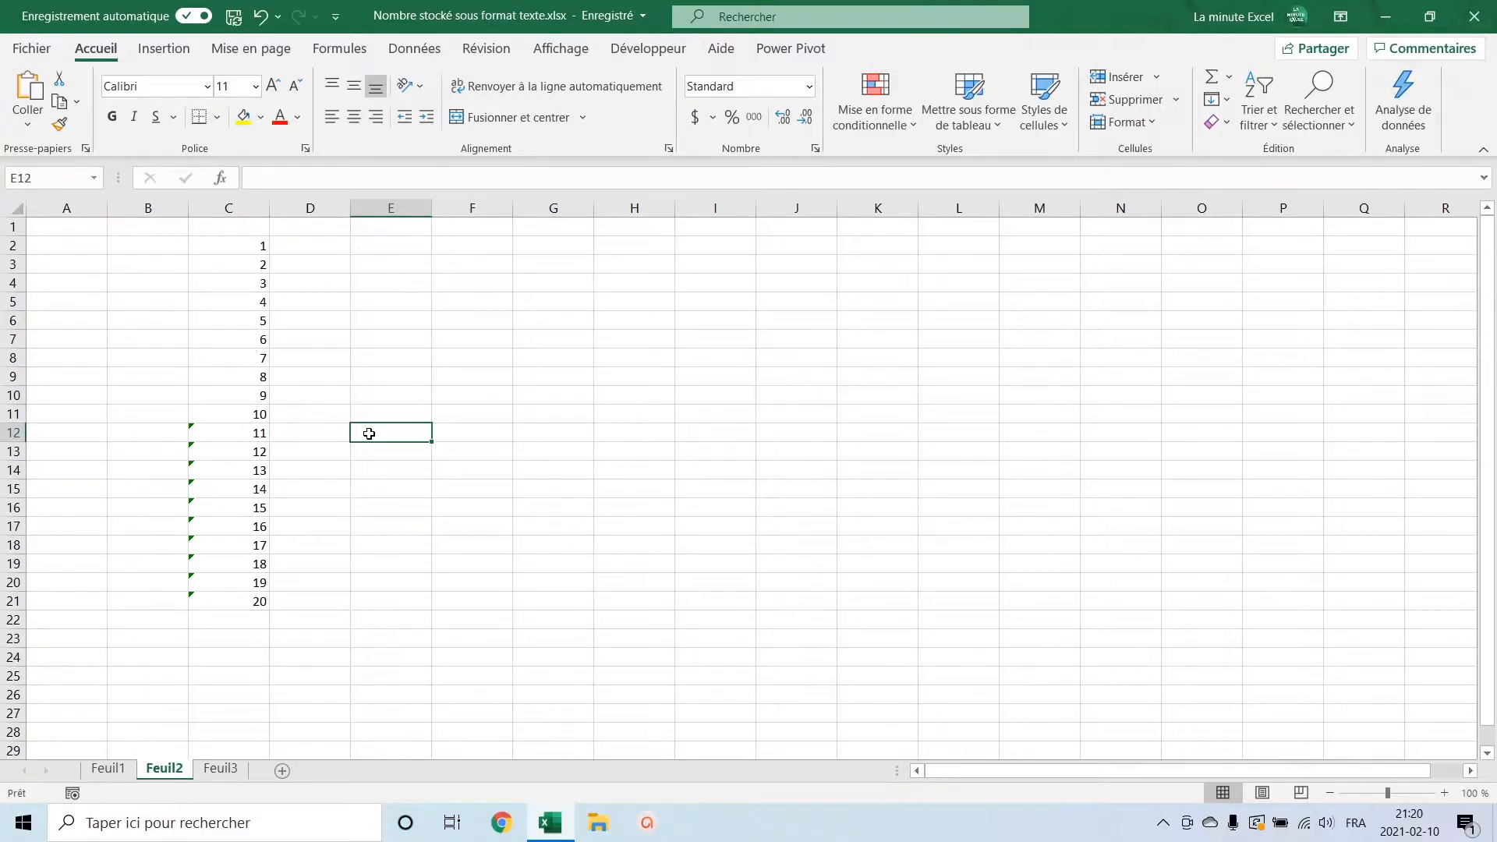
type("=somme(")
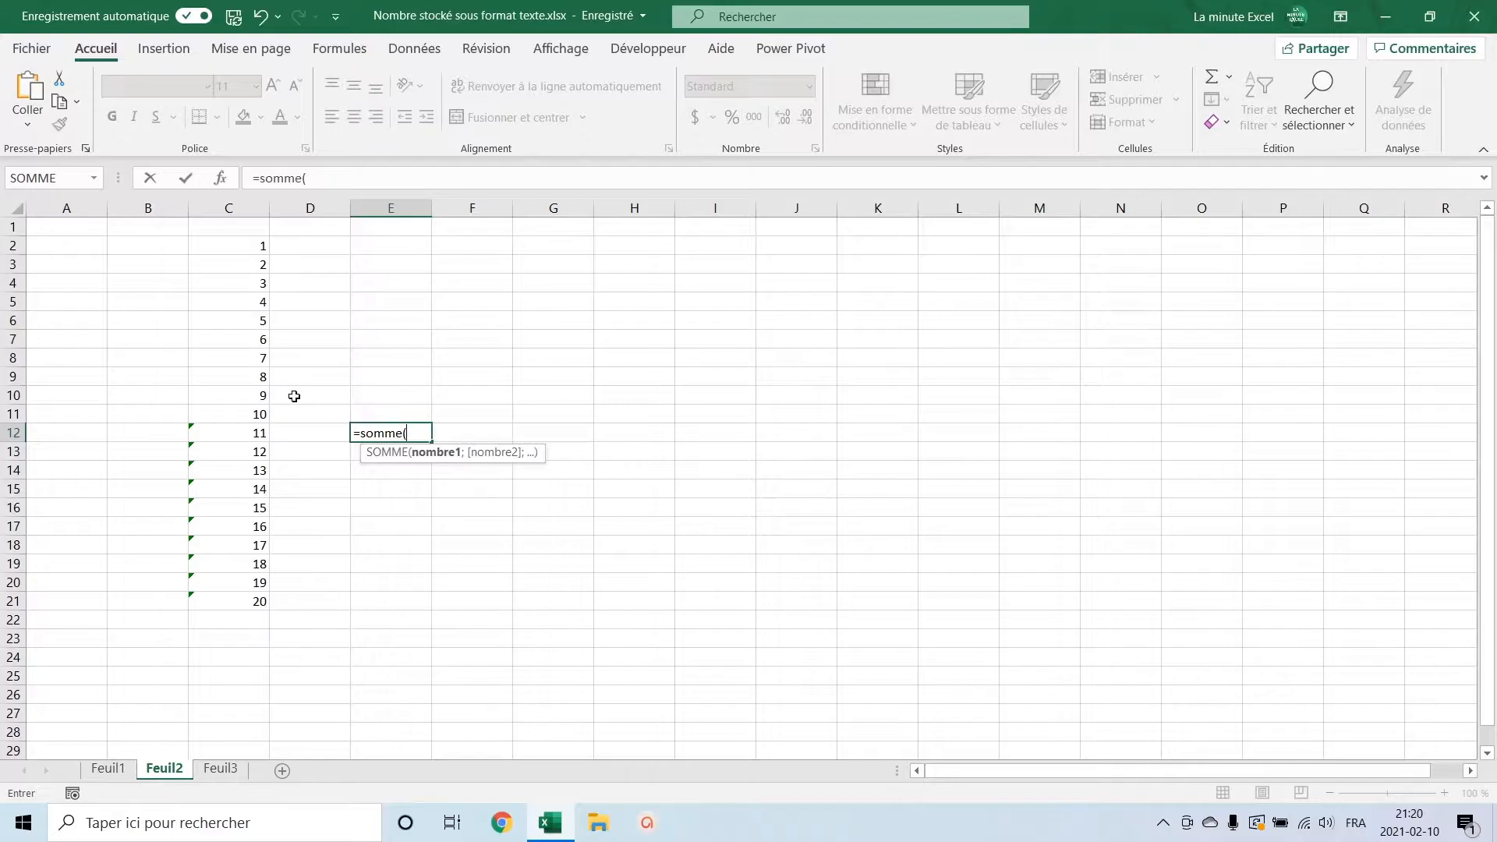
left_click_drag(233, 413, 232, 432)
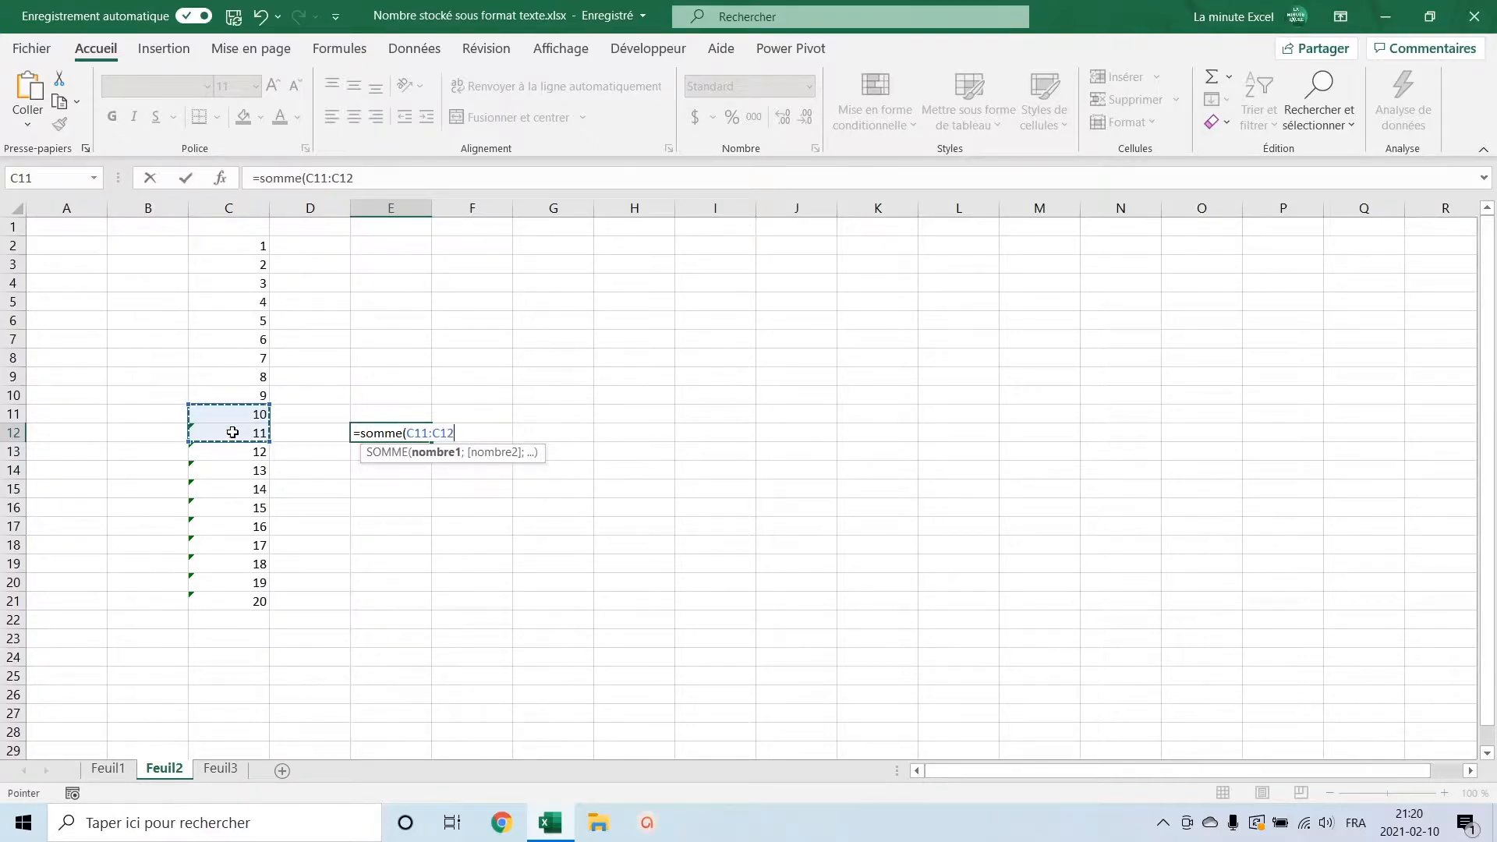
key("Return")
left_click(417, 430)
double_click(417, 430)
key("Return")
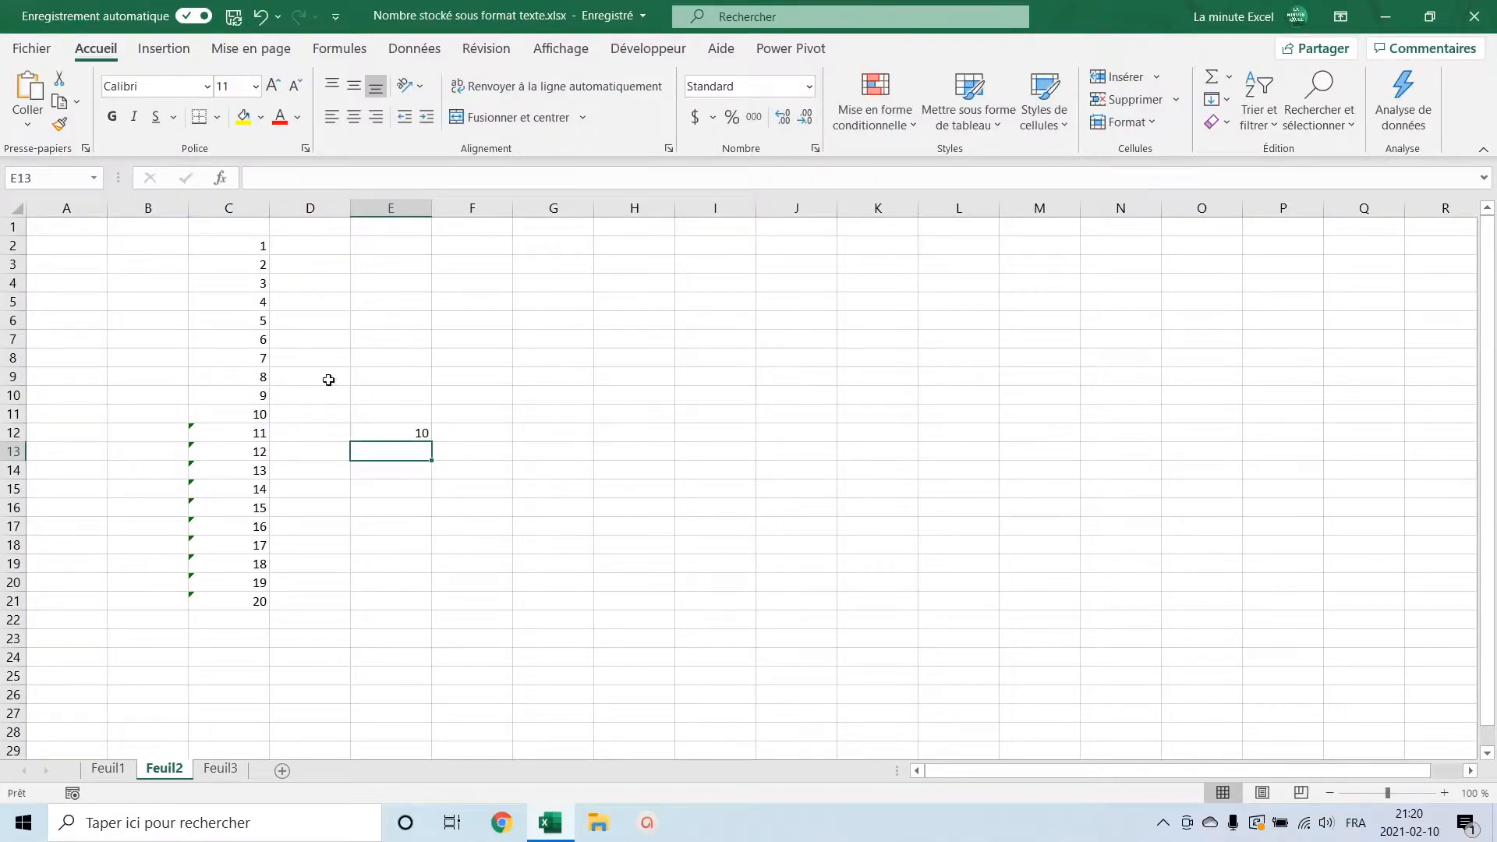
- Look at cell C12 and the large table of numbers on Feuil3, and return to Feuil2
left_click(244, 429)
left_click(221, 770)
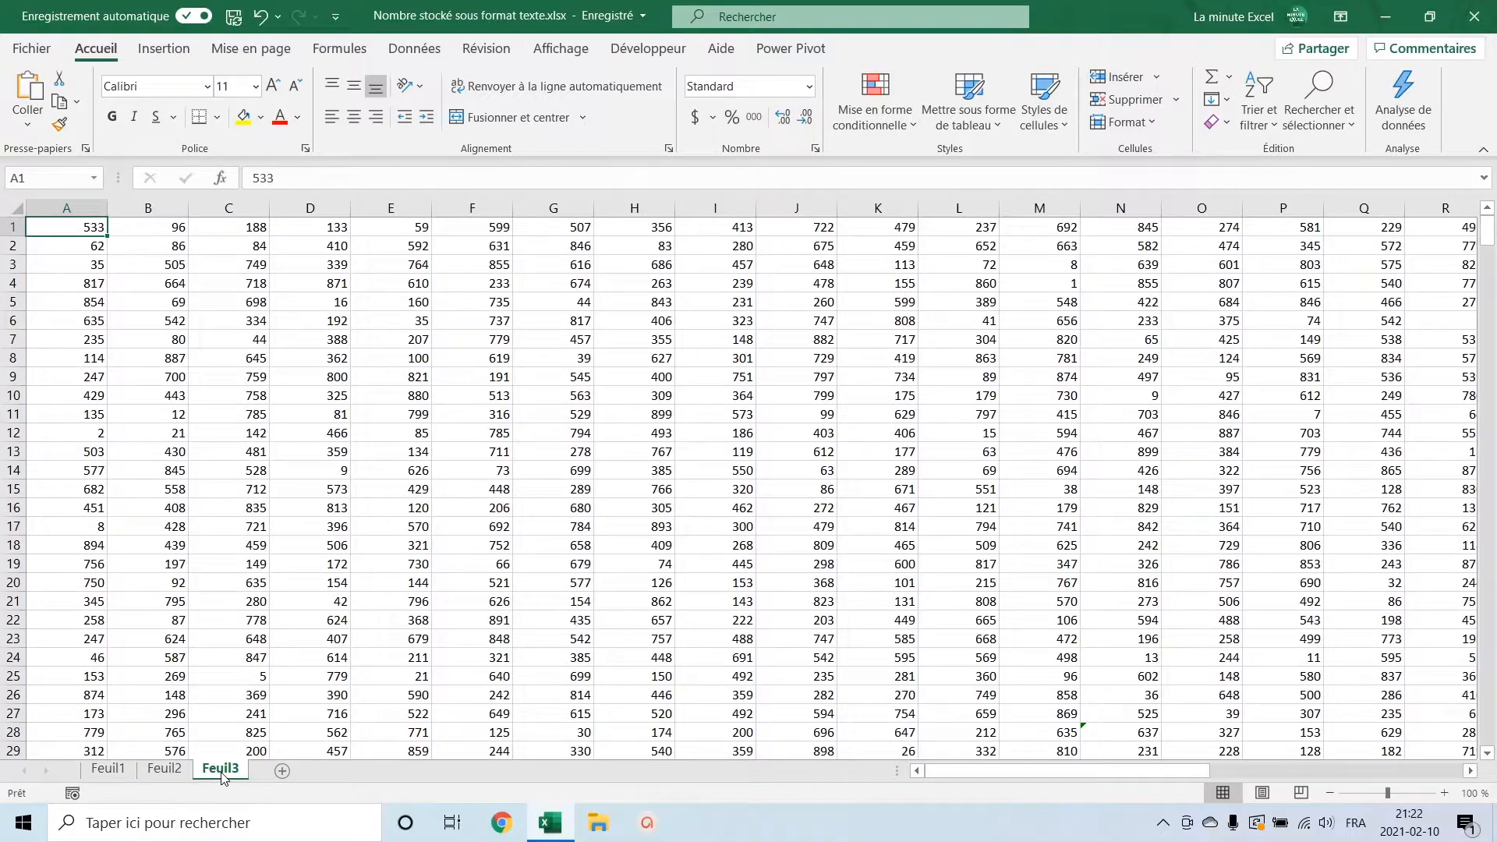
left_click(172, 771)
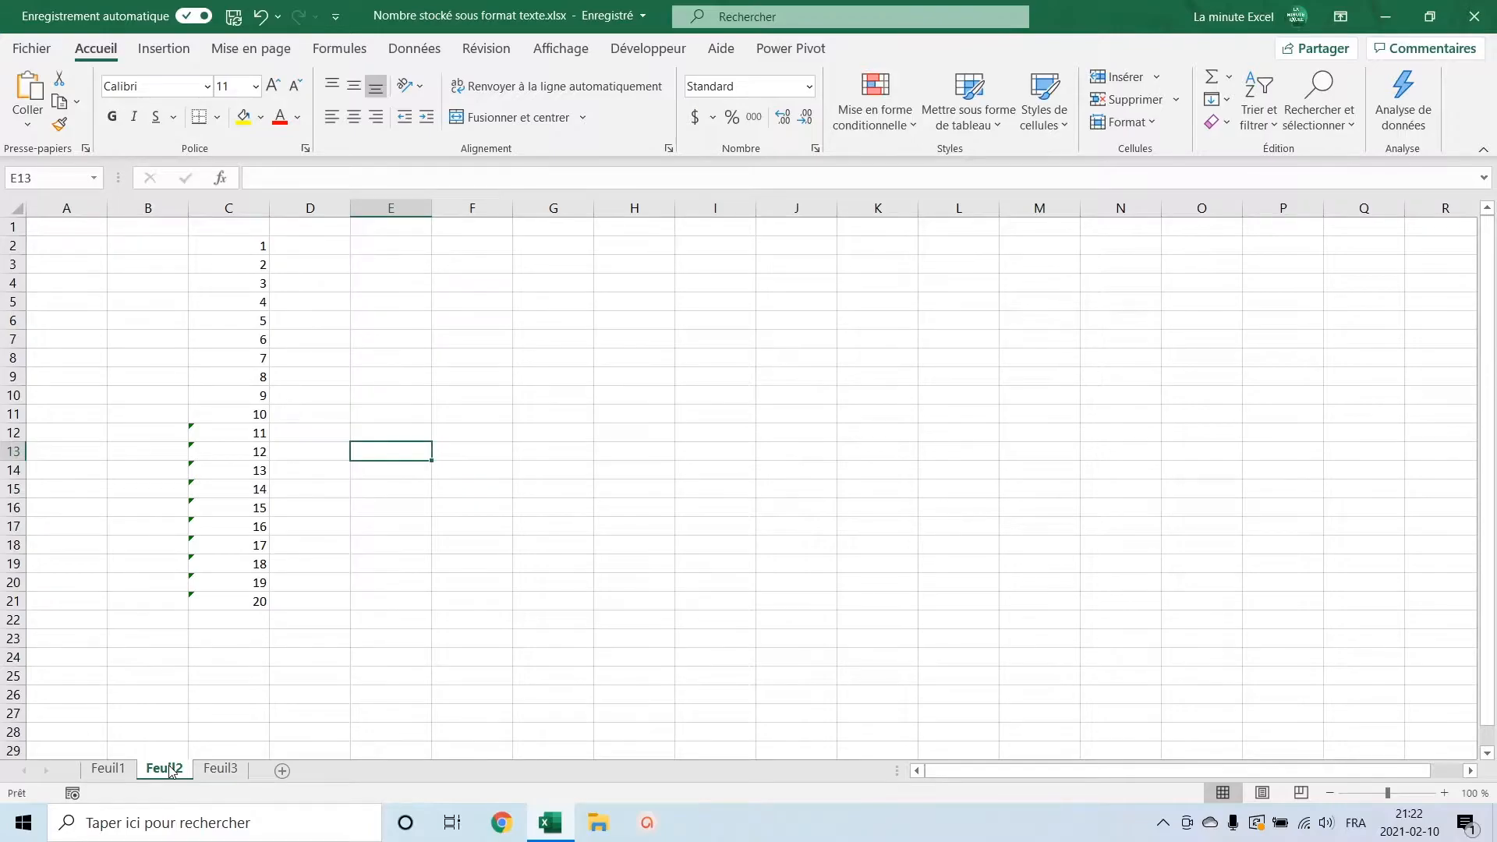
- Enter the heading =ESTTEXTE() as literal text in D1, using a leading apostrophe
left_click(314, 234)
type("'")
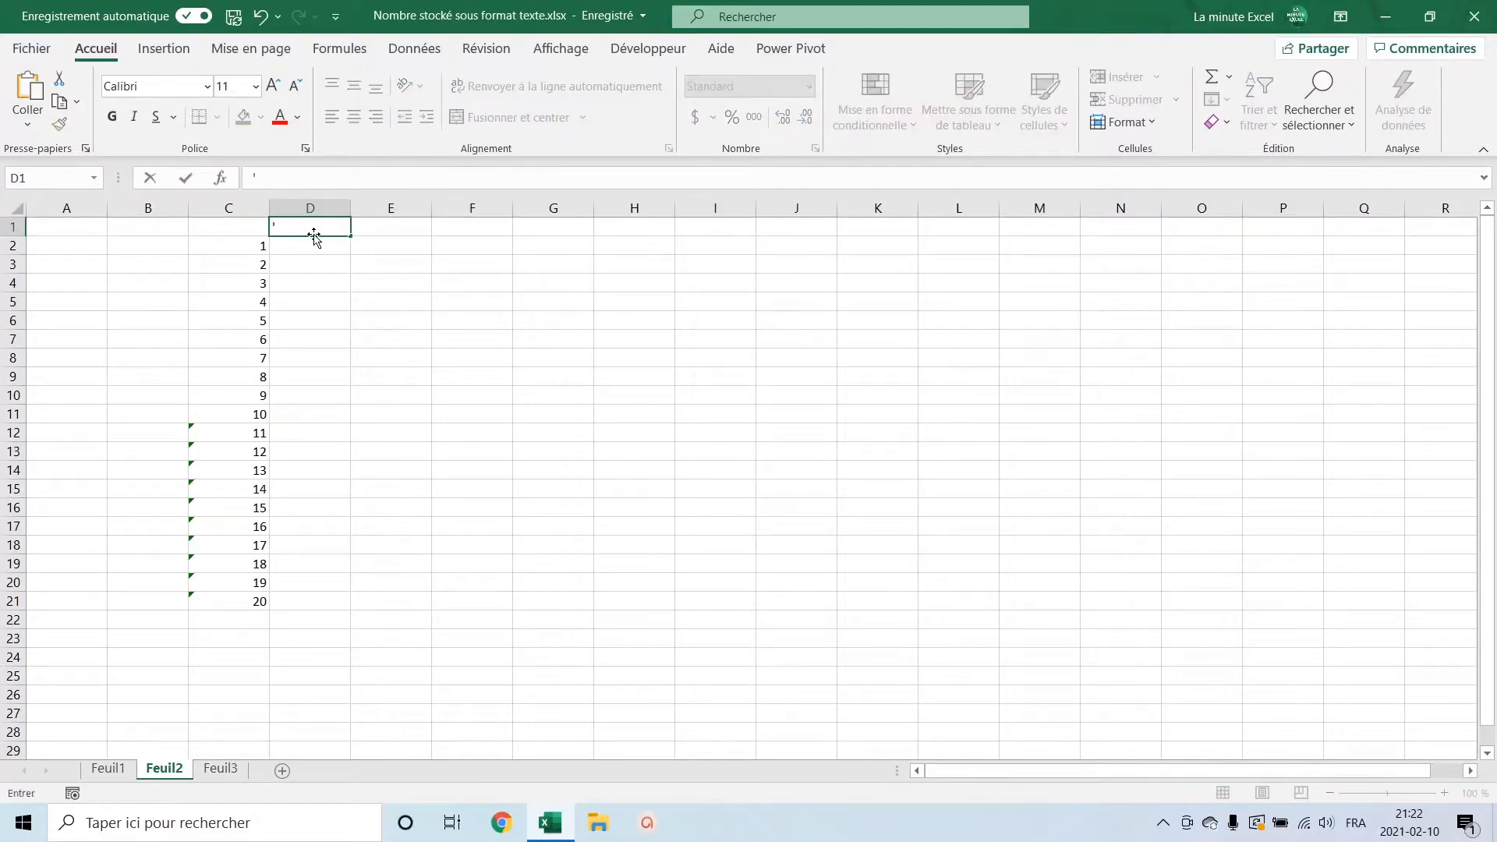
type("=ESTTEXTE()")
key("Return")
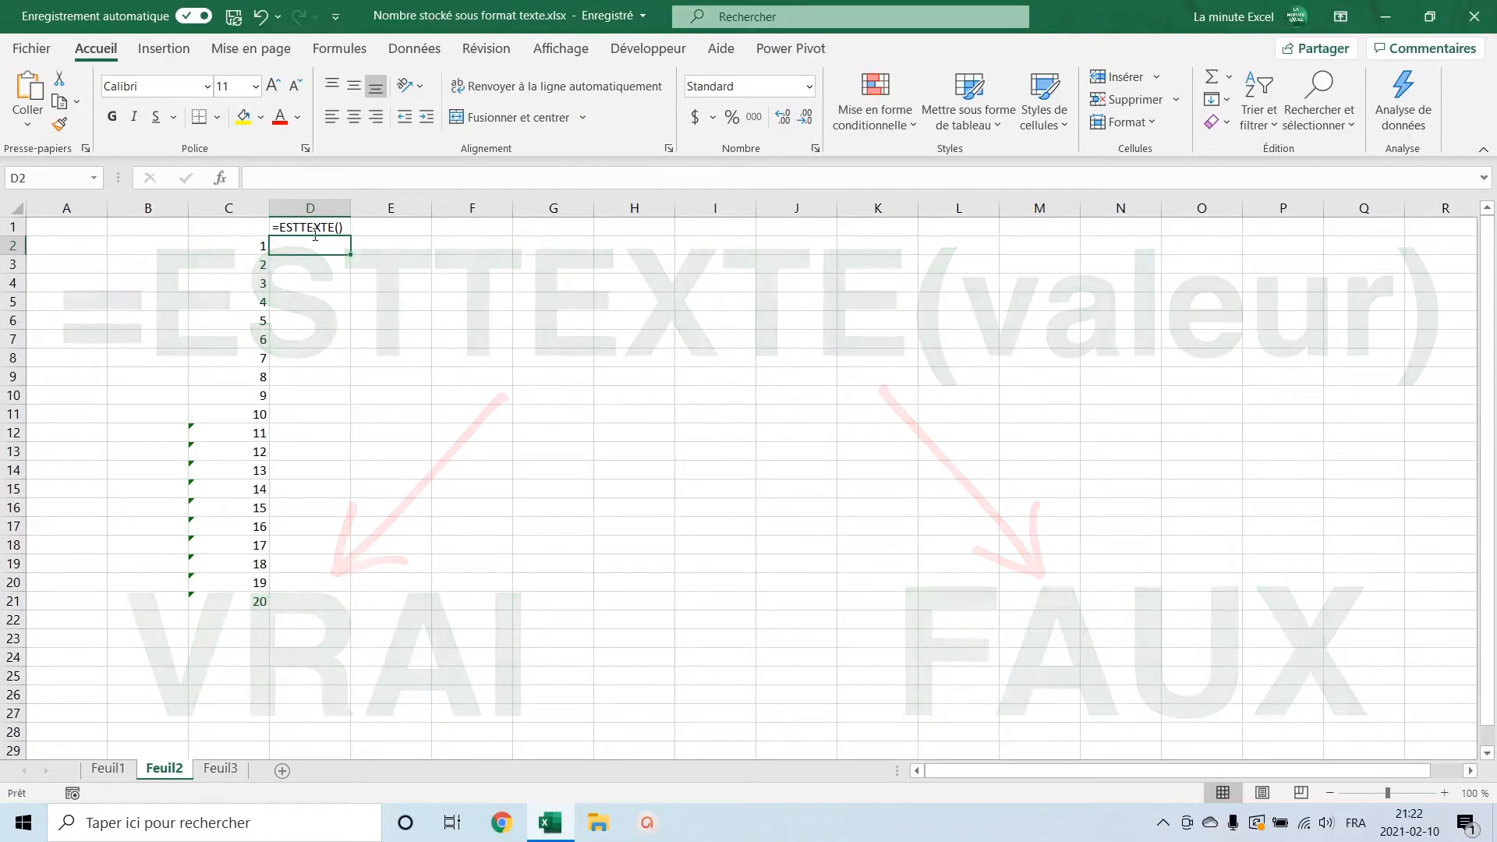
- Enter the formula =ESTTEXTE(C2) in D2 to test whether C2 contains text
type("=es")
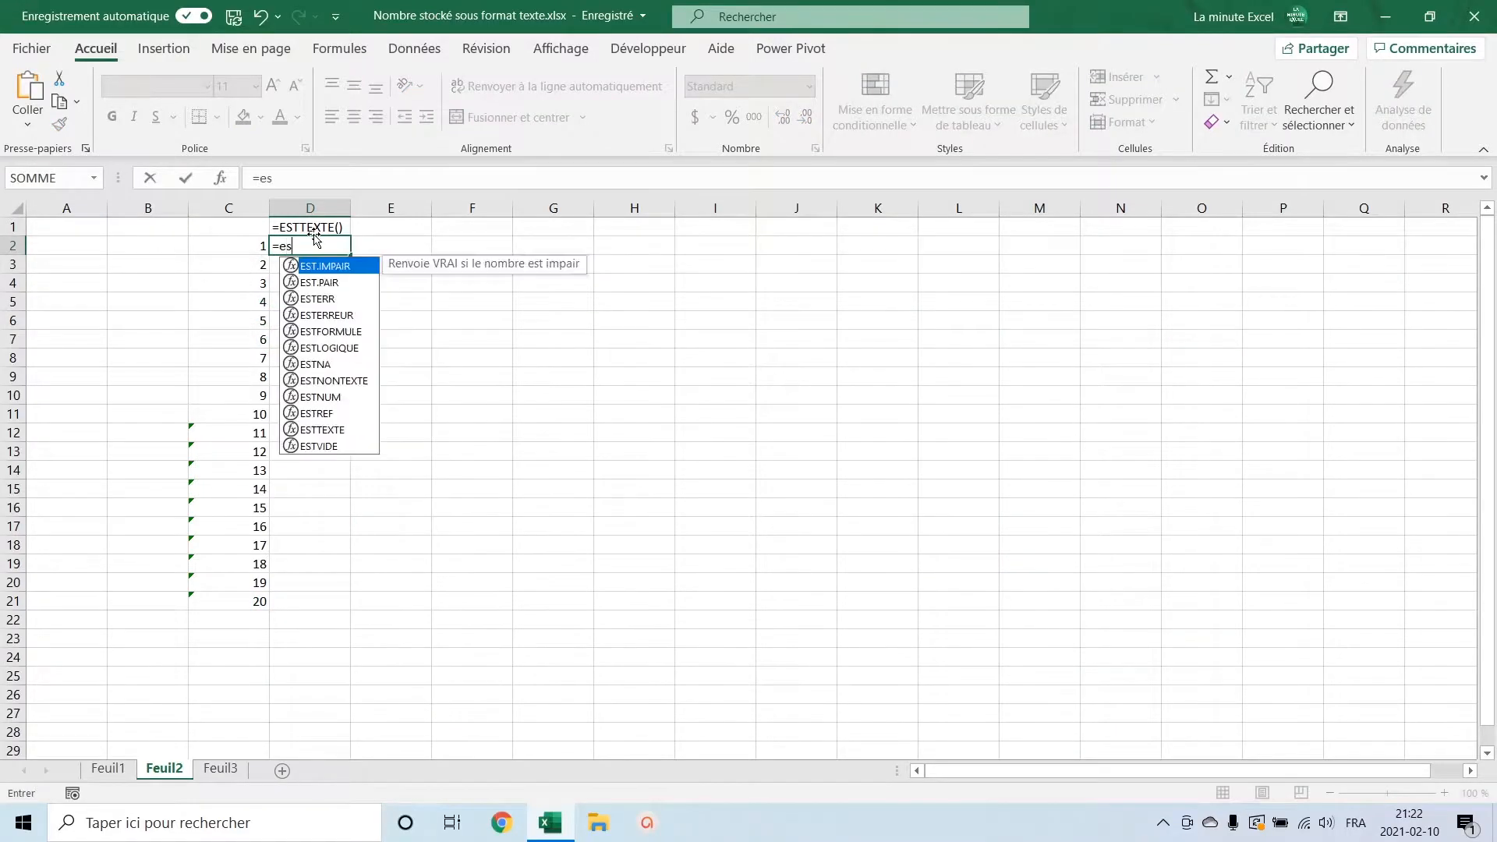
type("ttexte(")
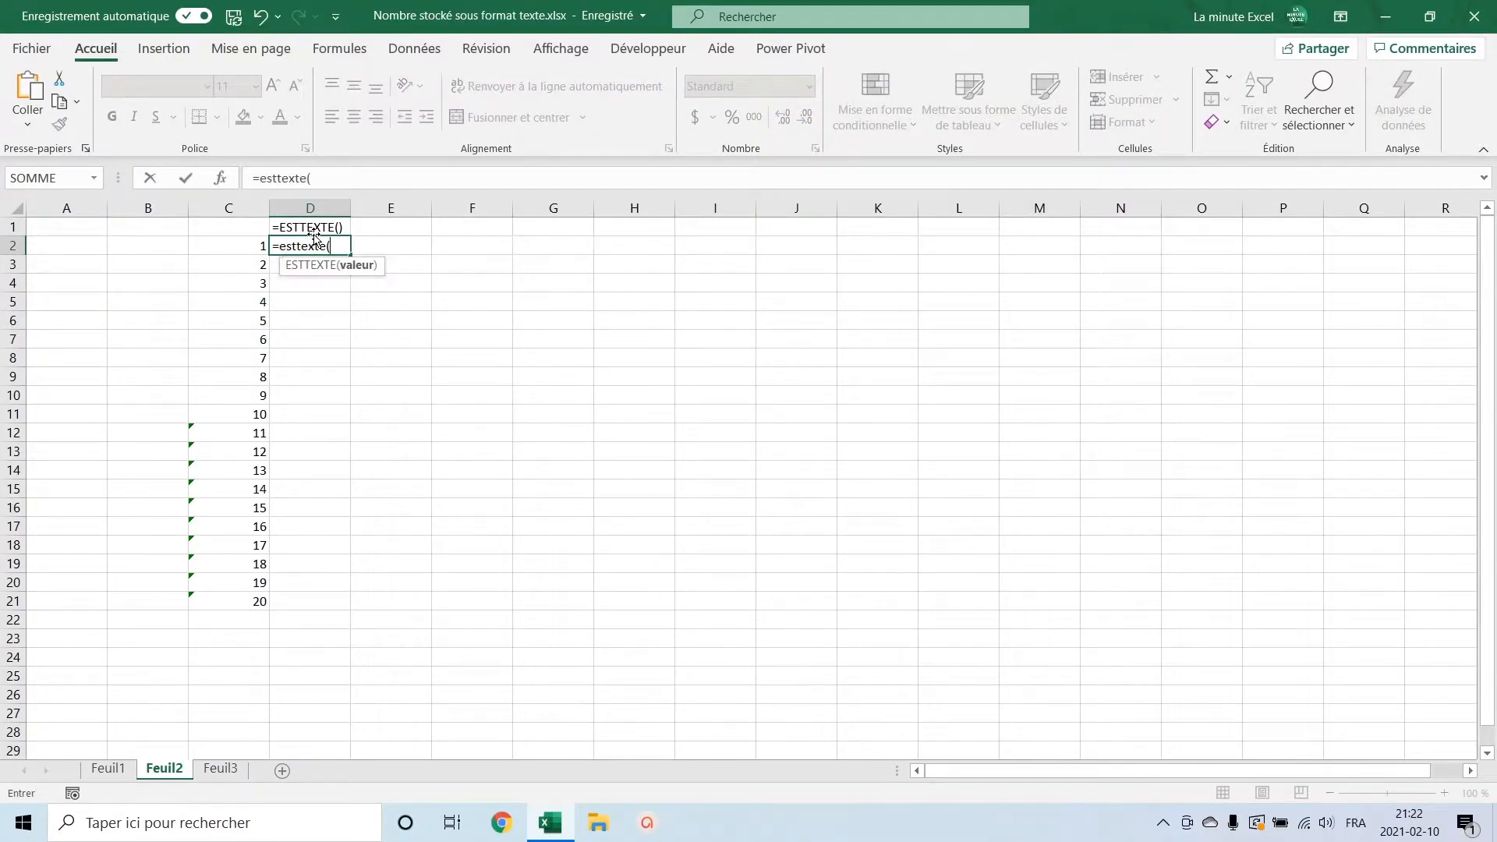
left_click(222, 242)
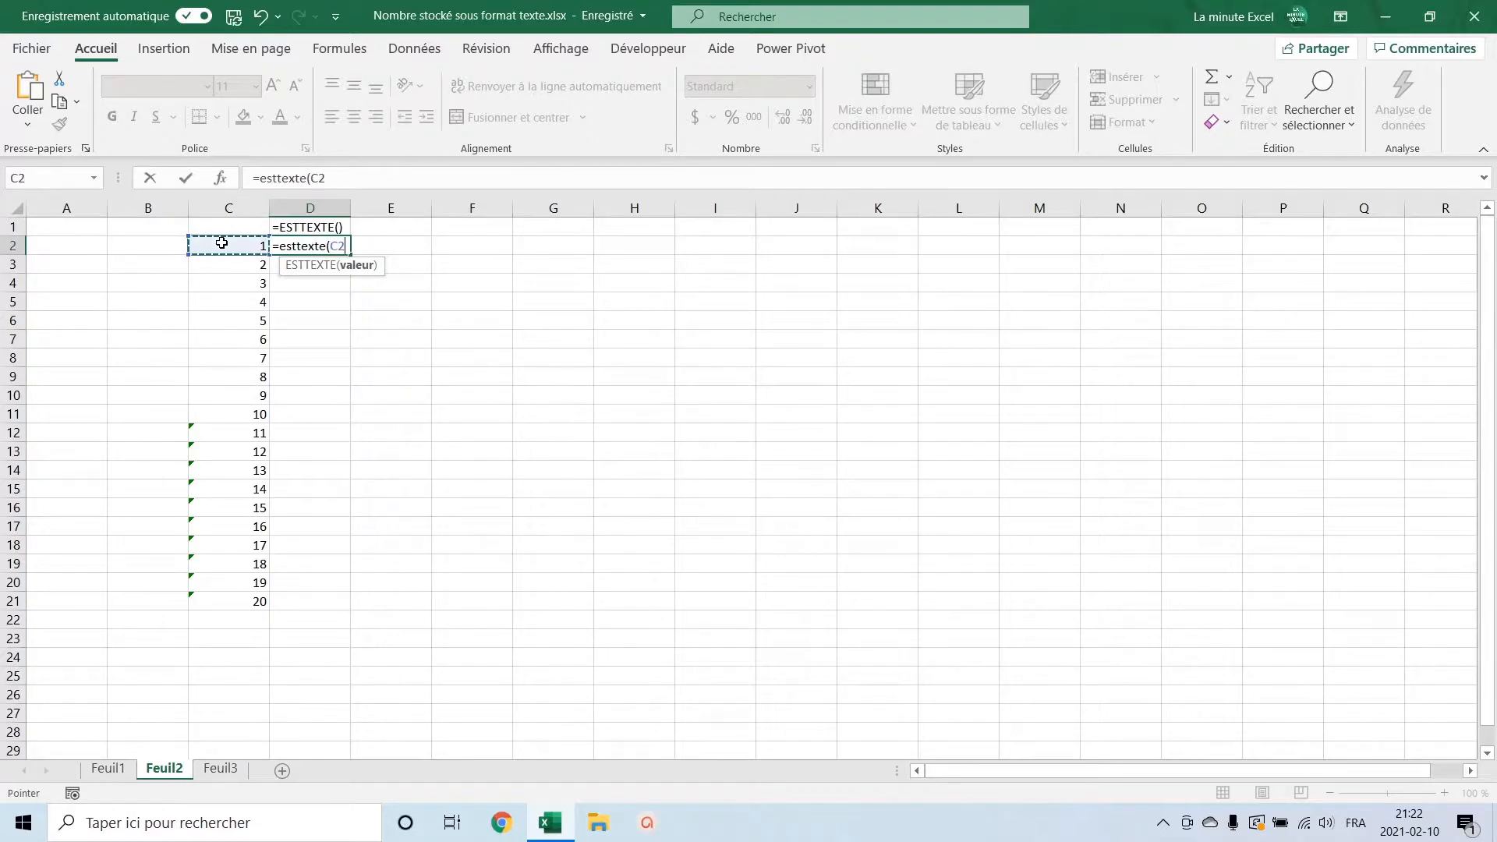
type(")")
key("Return")
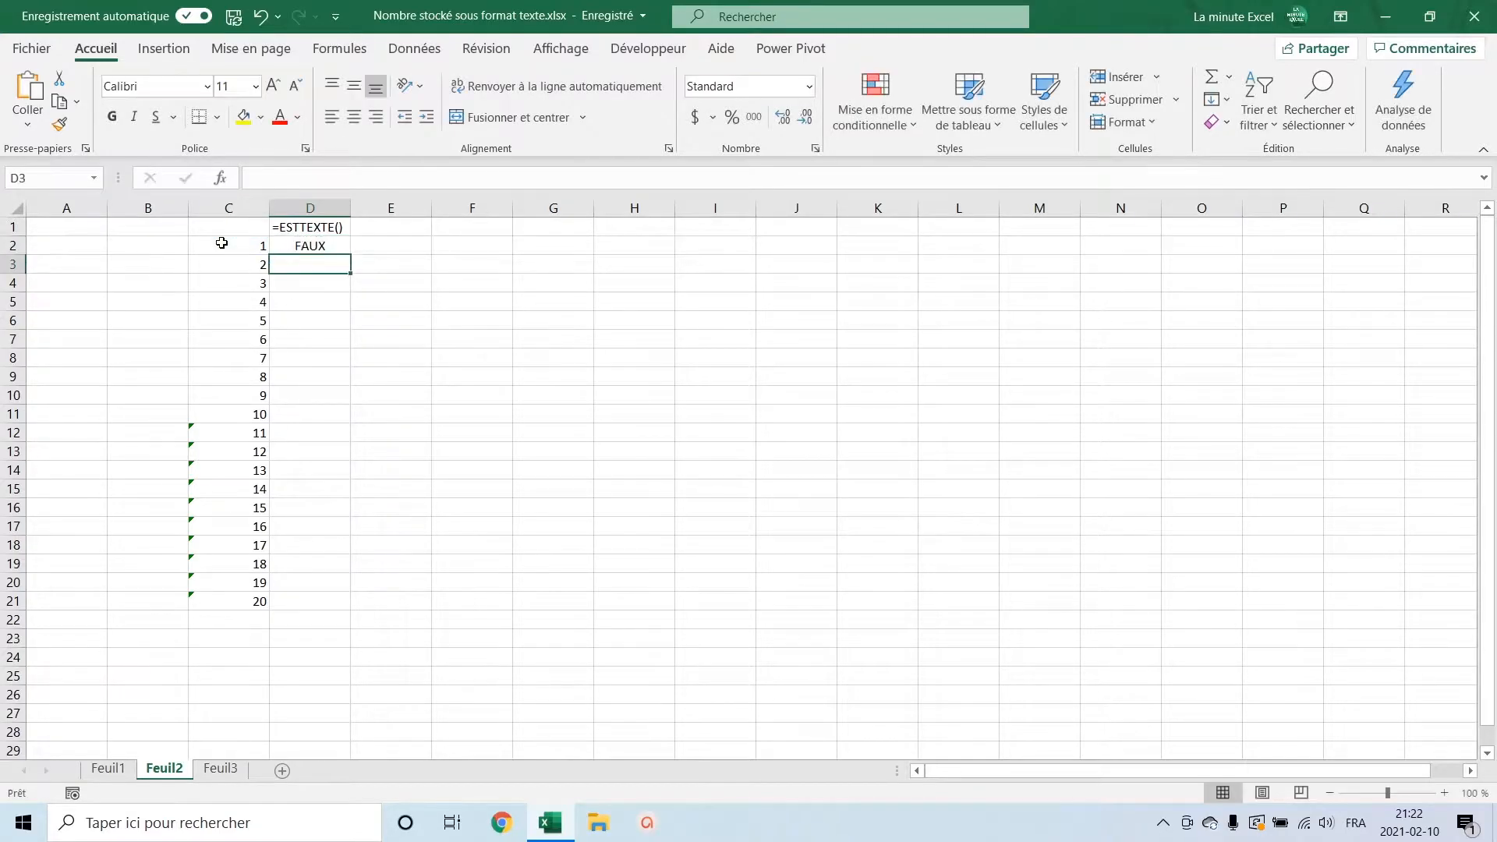
- Copy the ESTTEXTE formula from D2 down to D21
left_click(343, 249)
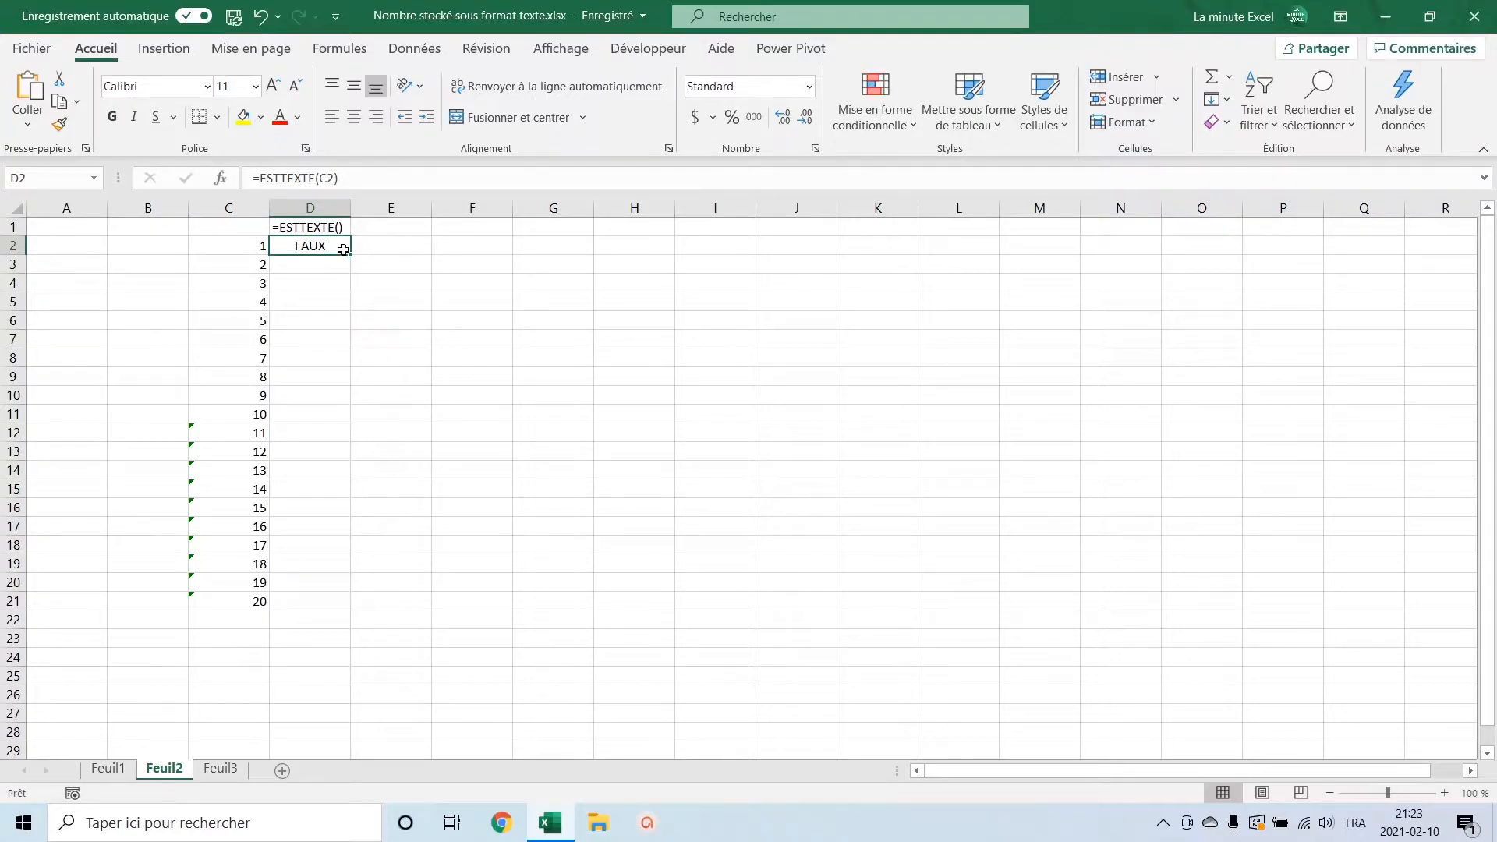
left_click(258, 244)
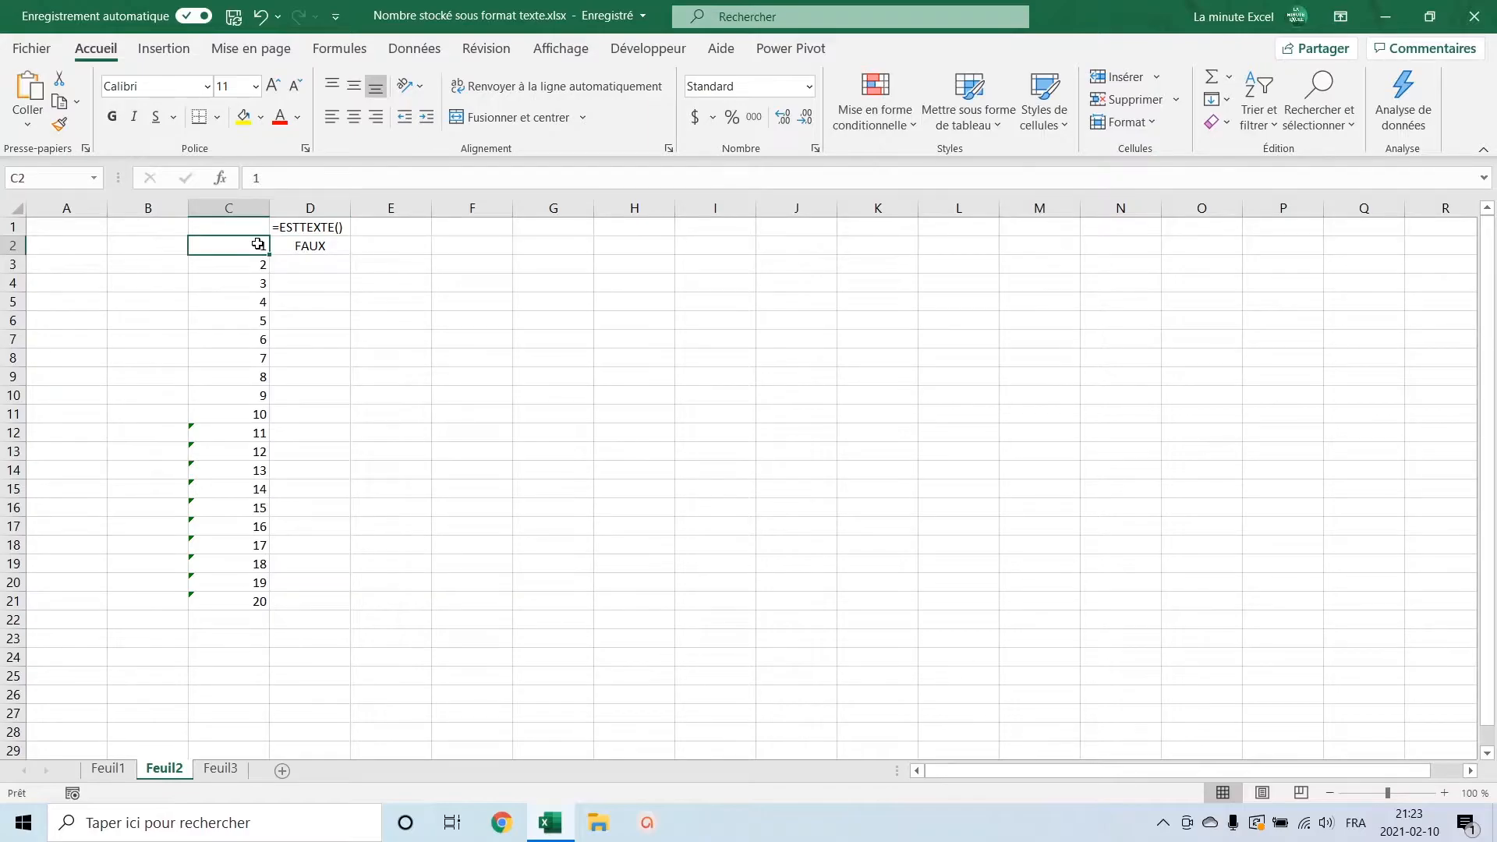
left_click(337, 247)
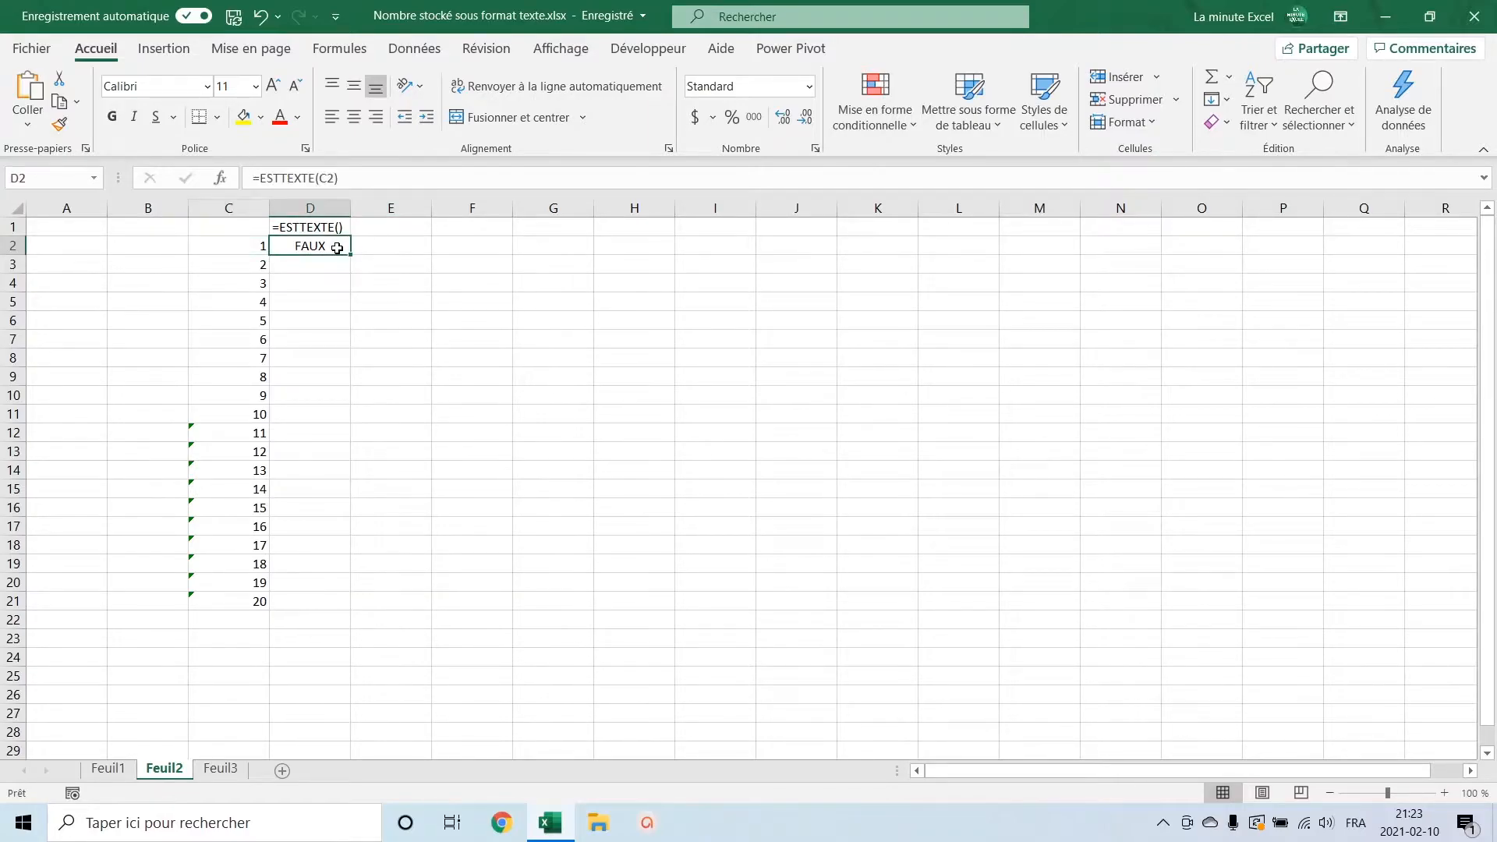
left_click_drag(353, 255, 357, 611)
- Check the ESTTEXTE results in column D against the ranges C2:C11 and C12:C21
left_click(320, 434)
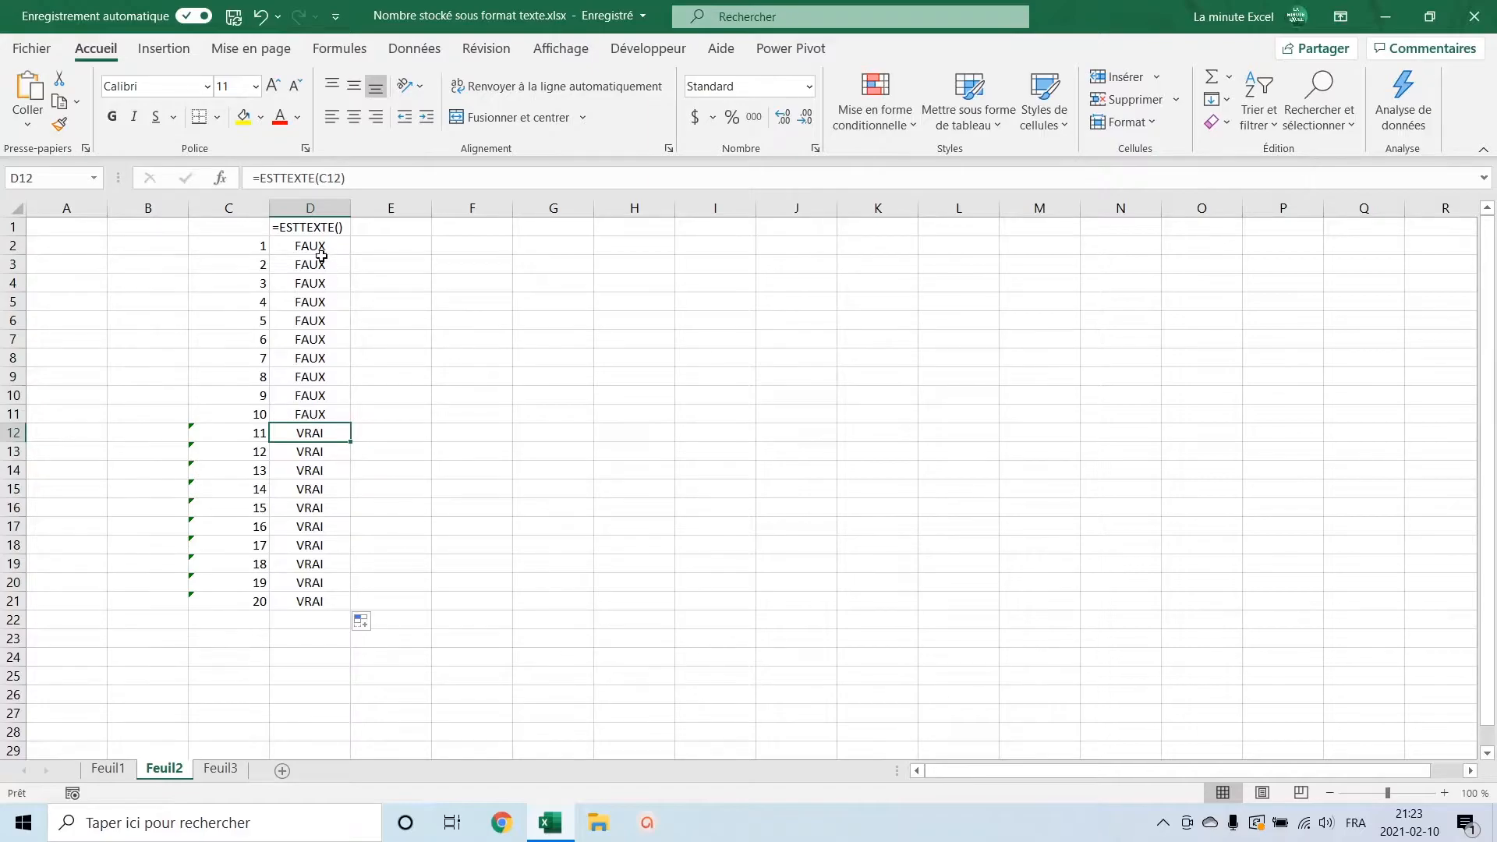
left_click_drag(249, 246, 248, 408)
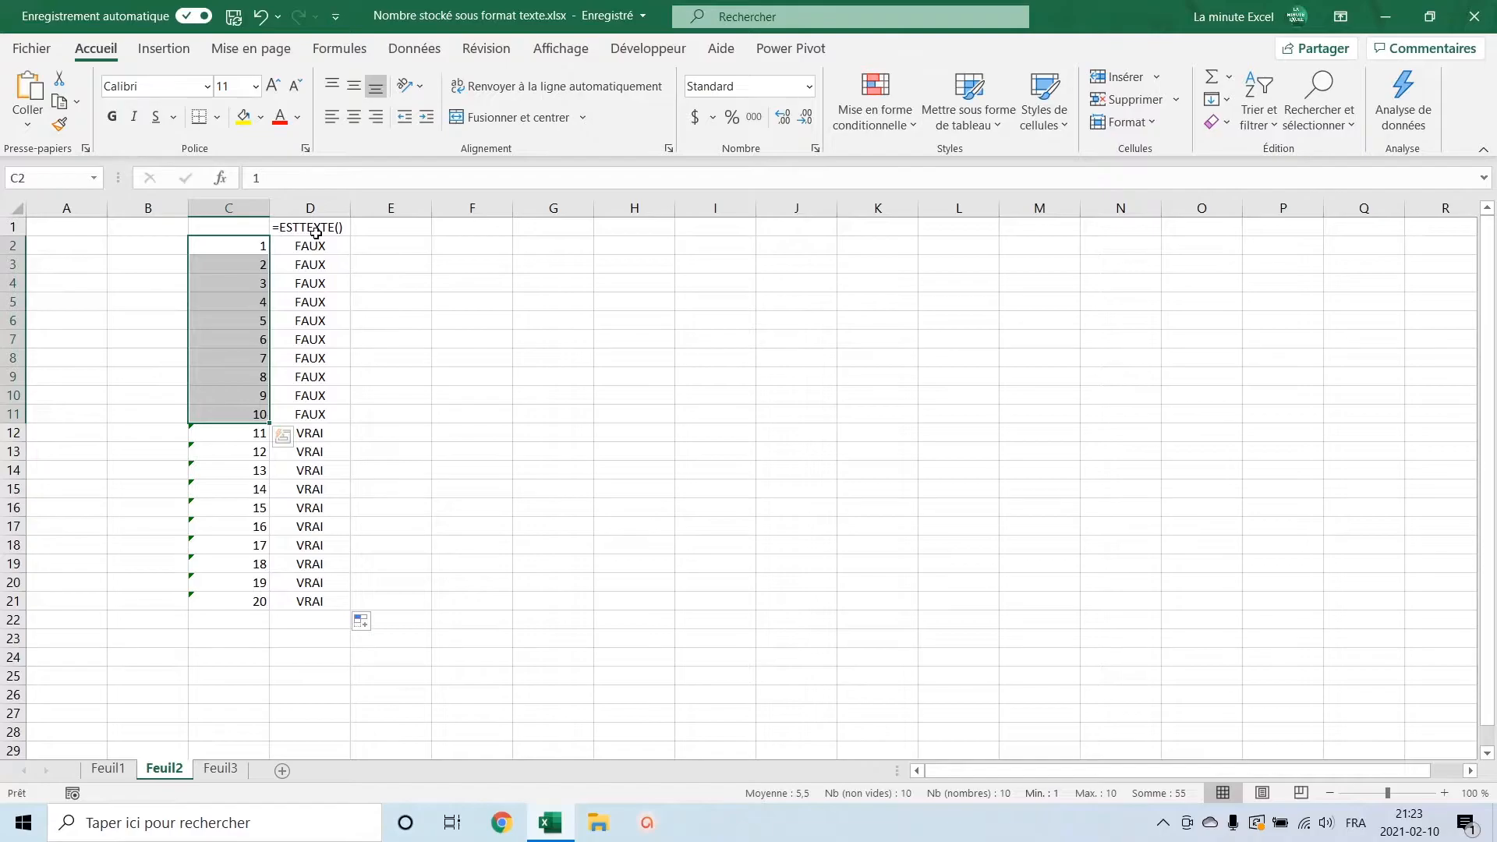
left_click_drag(257, 433, 257, 602)
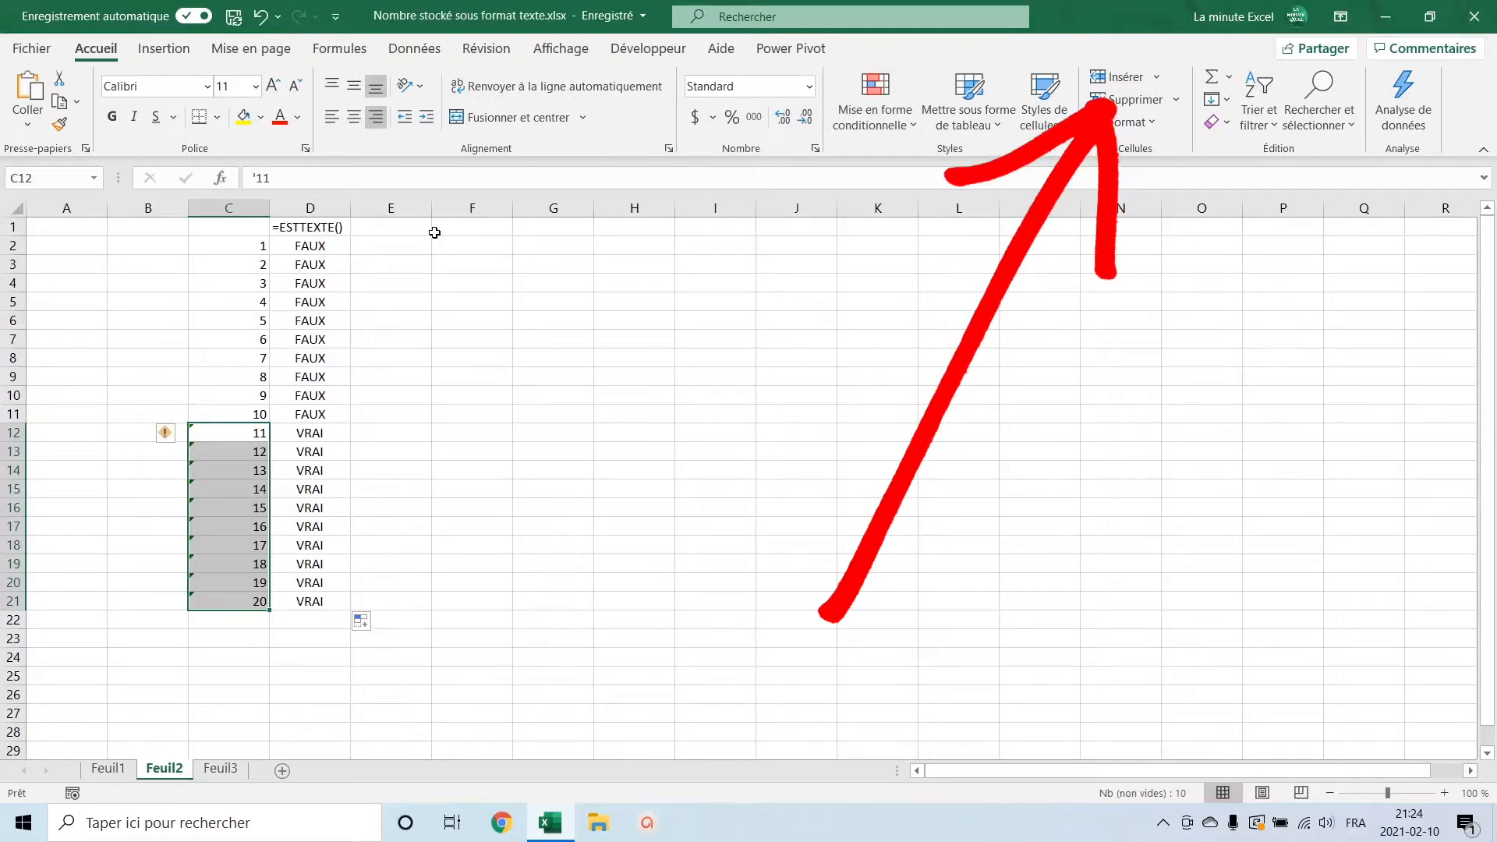
- Delete the whole column D containing the ESTTEXTE tests
left_click(324, 208)
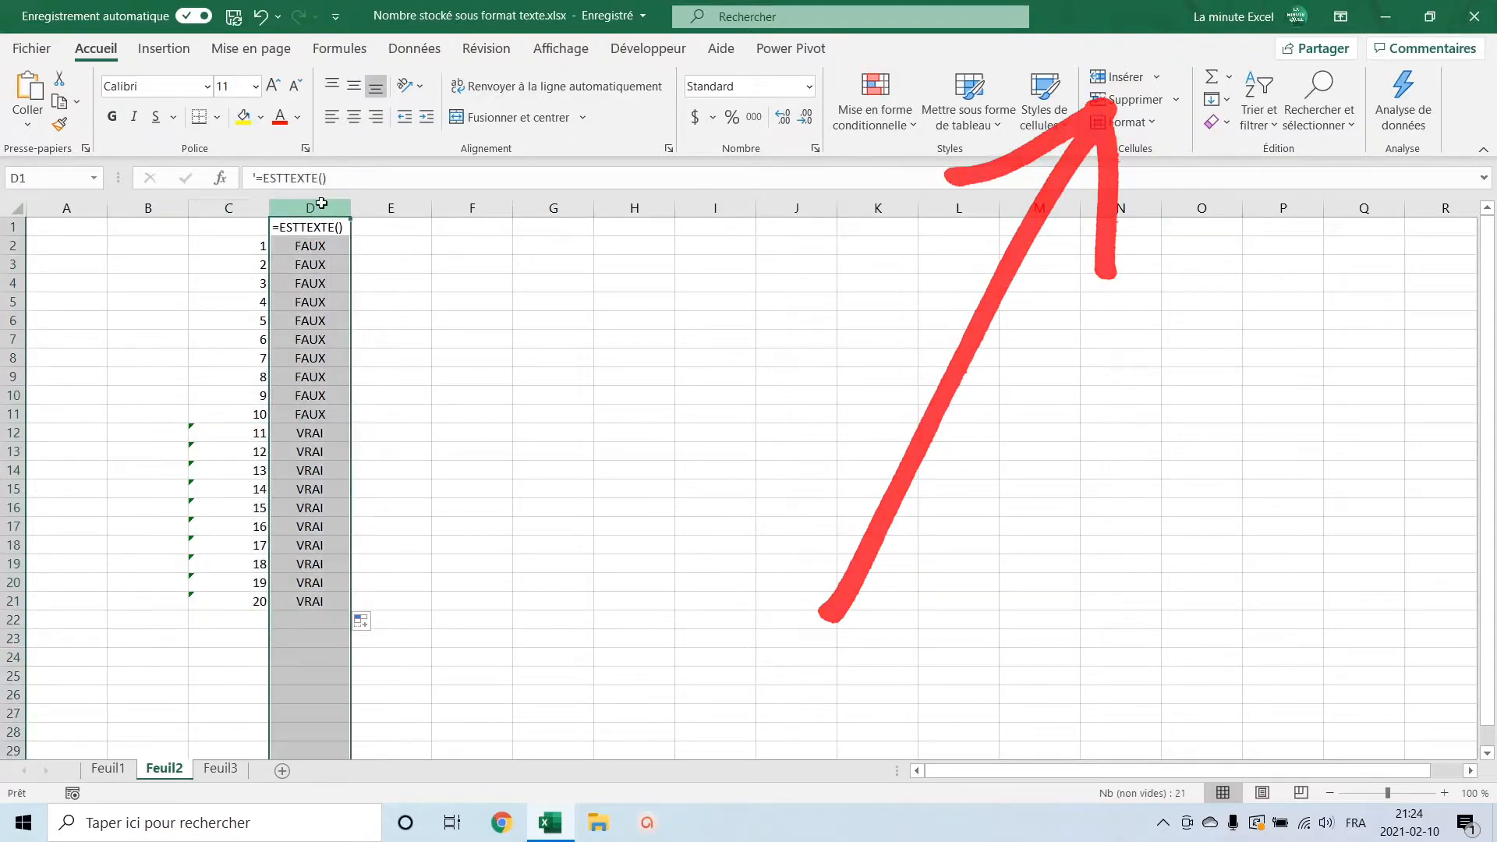
right_click(325, 209)
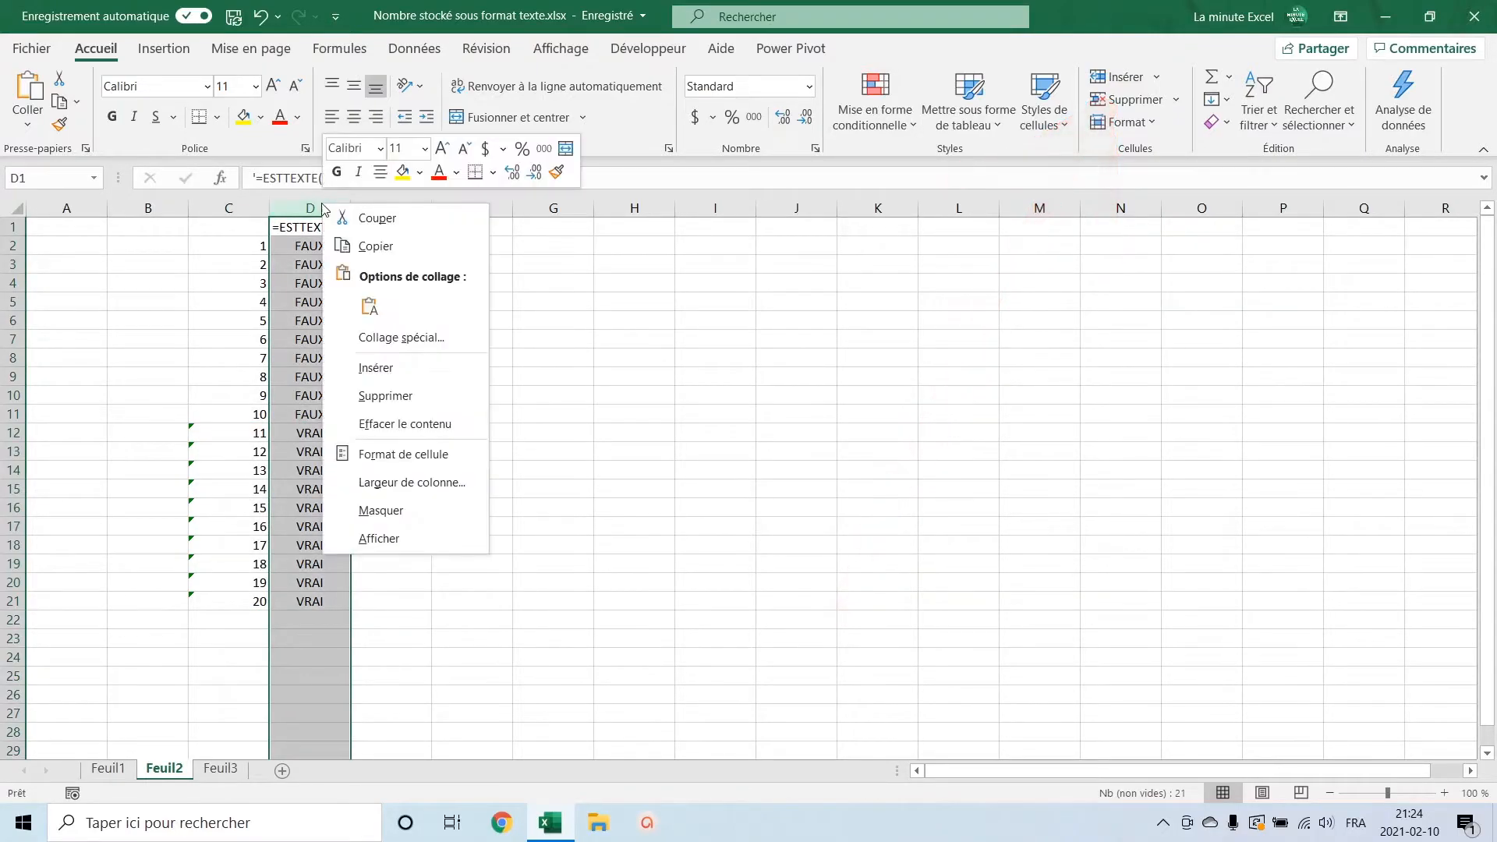
left_click(386, 395)
left_click(312, 302)
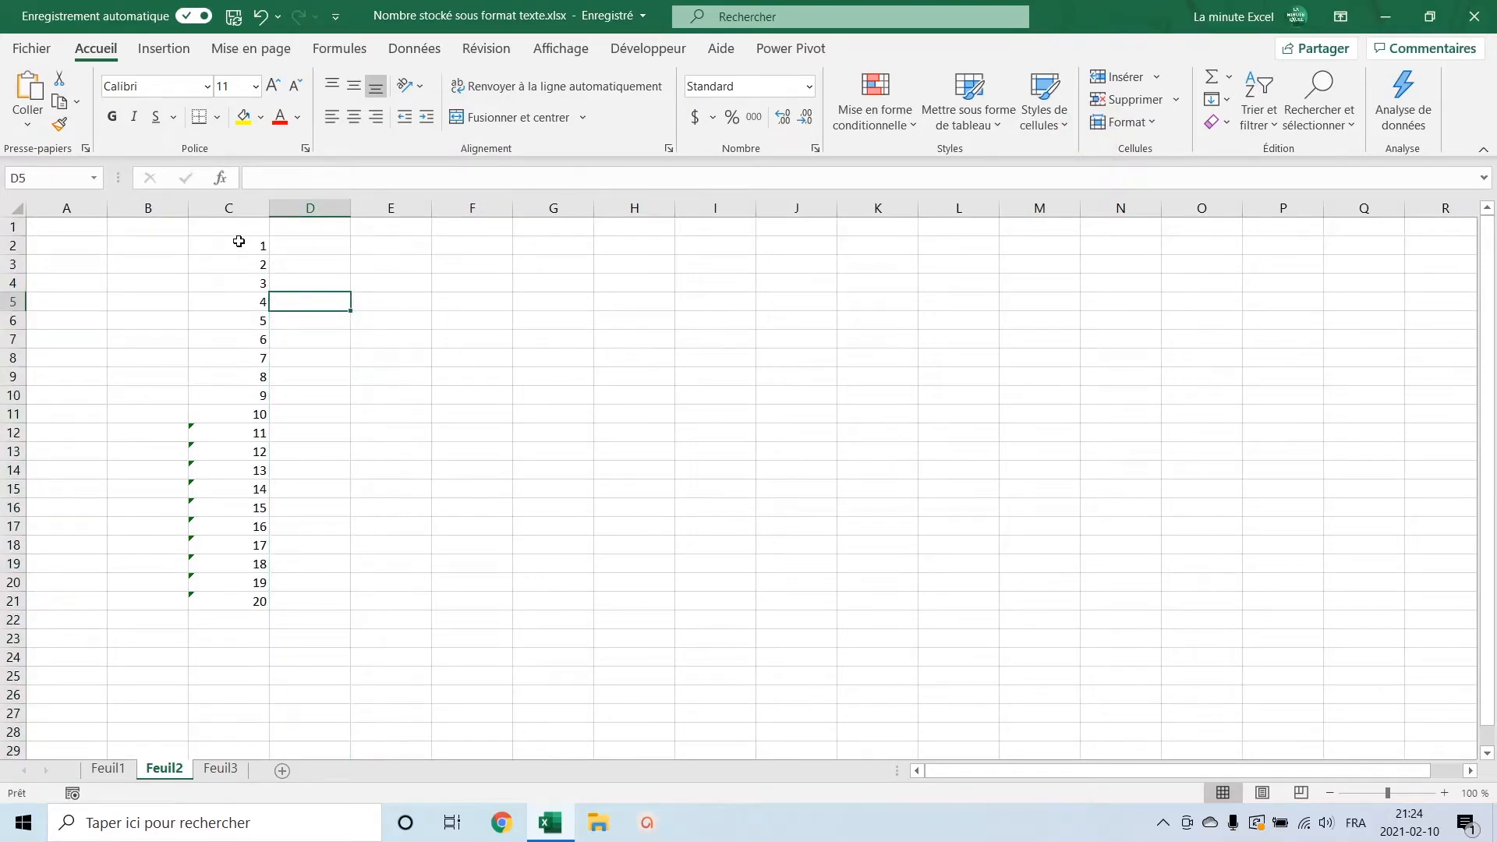
- Start a new conditional formatting rule for C2:C21 that uses a formula to determine which cells to format
left_click_drag(239, 242, 227, 599)
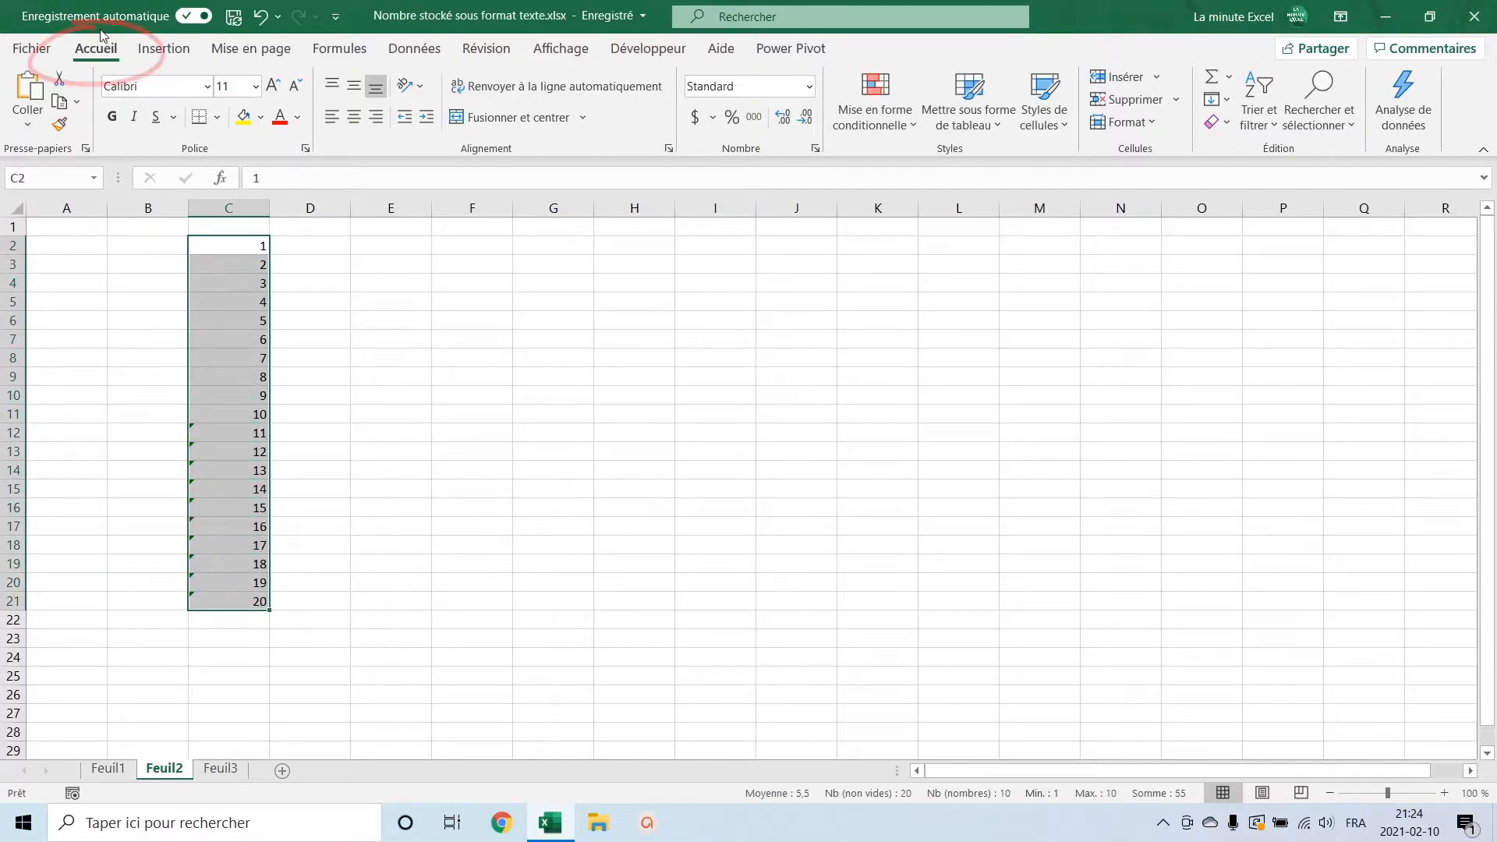
left_click(907, 125)
mouse_move(935, 171)
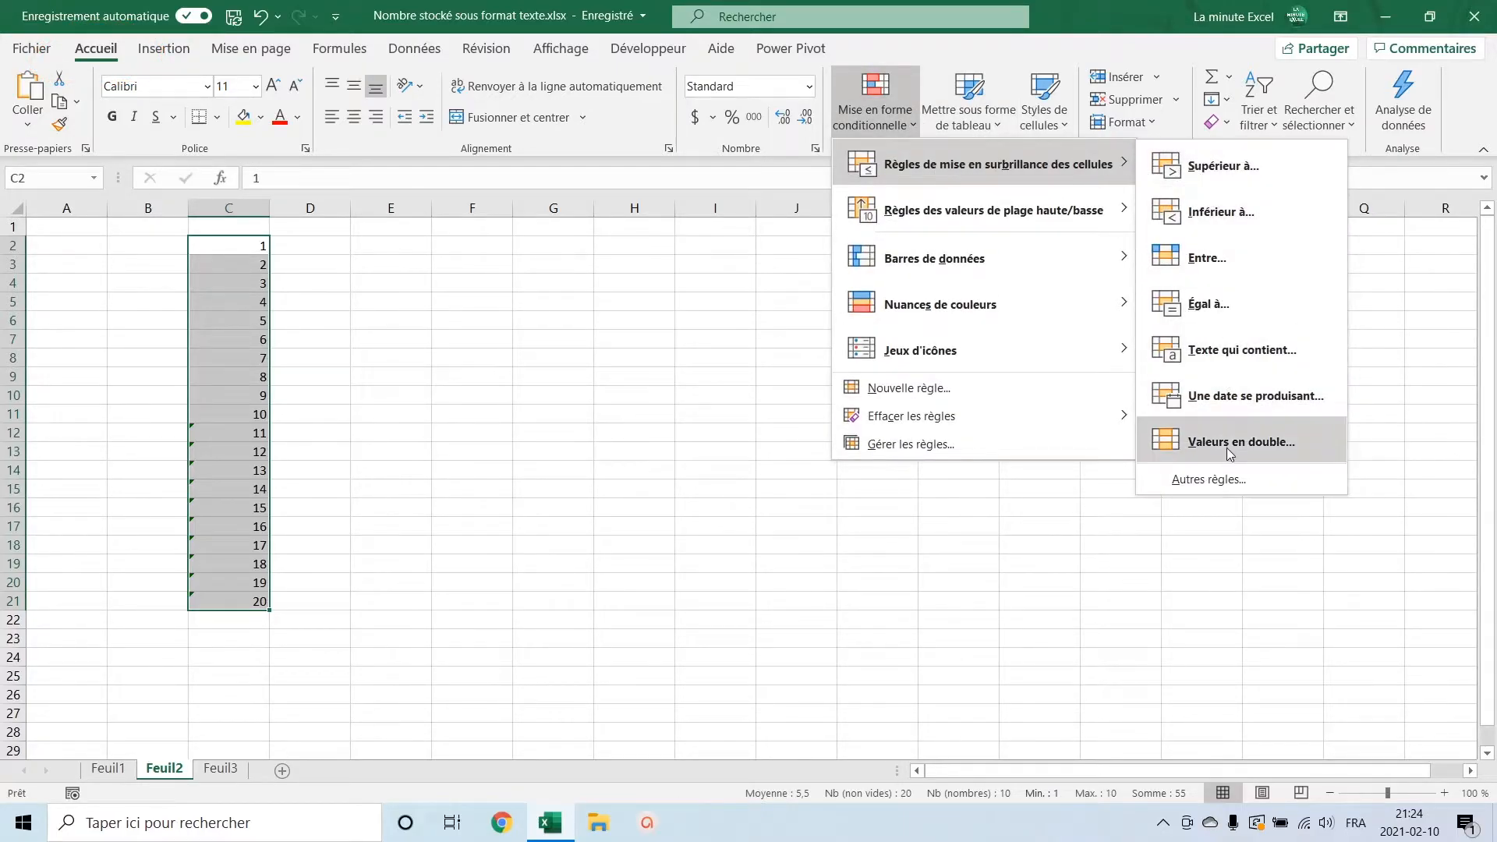
left_click(1215, 483)
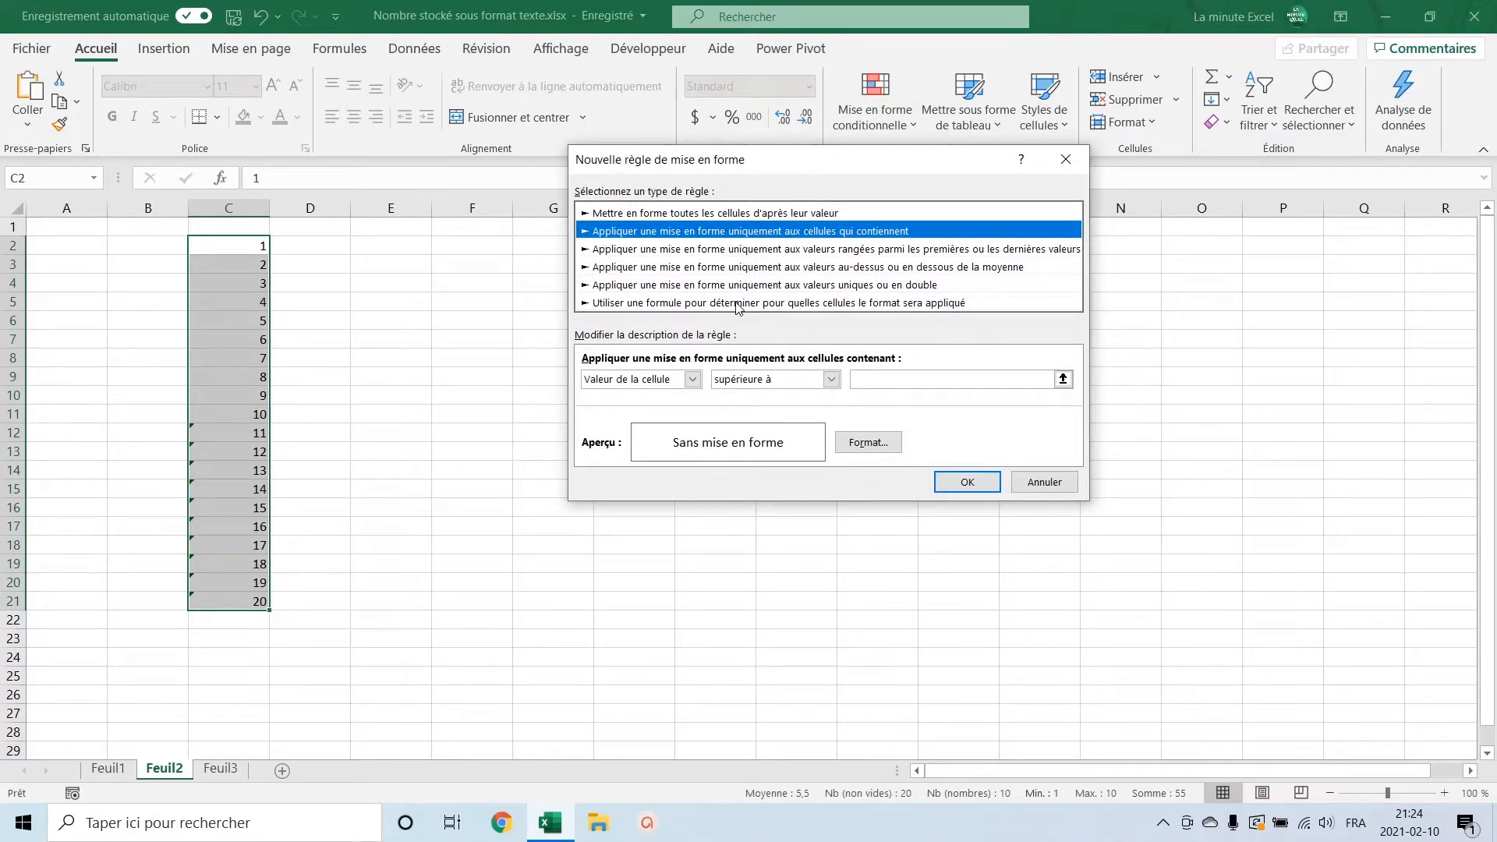
left_click(738, 305)
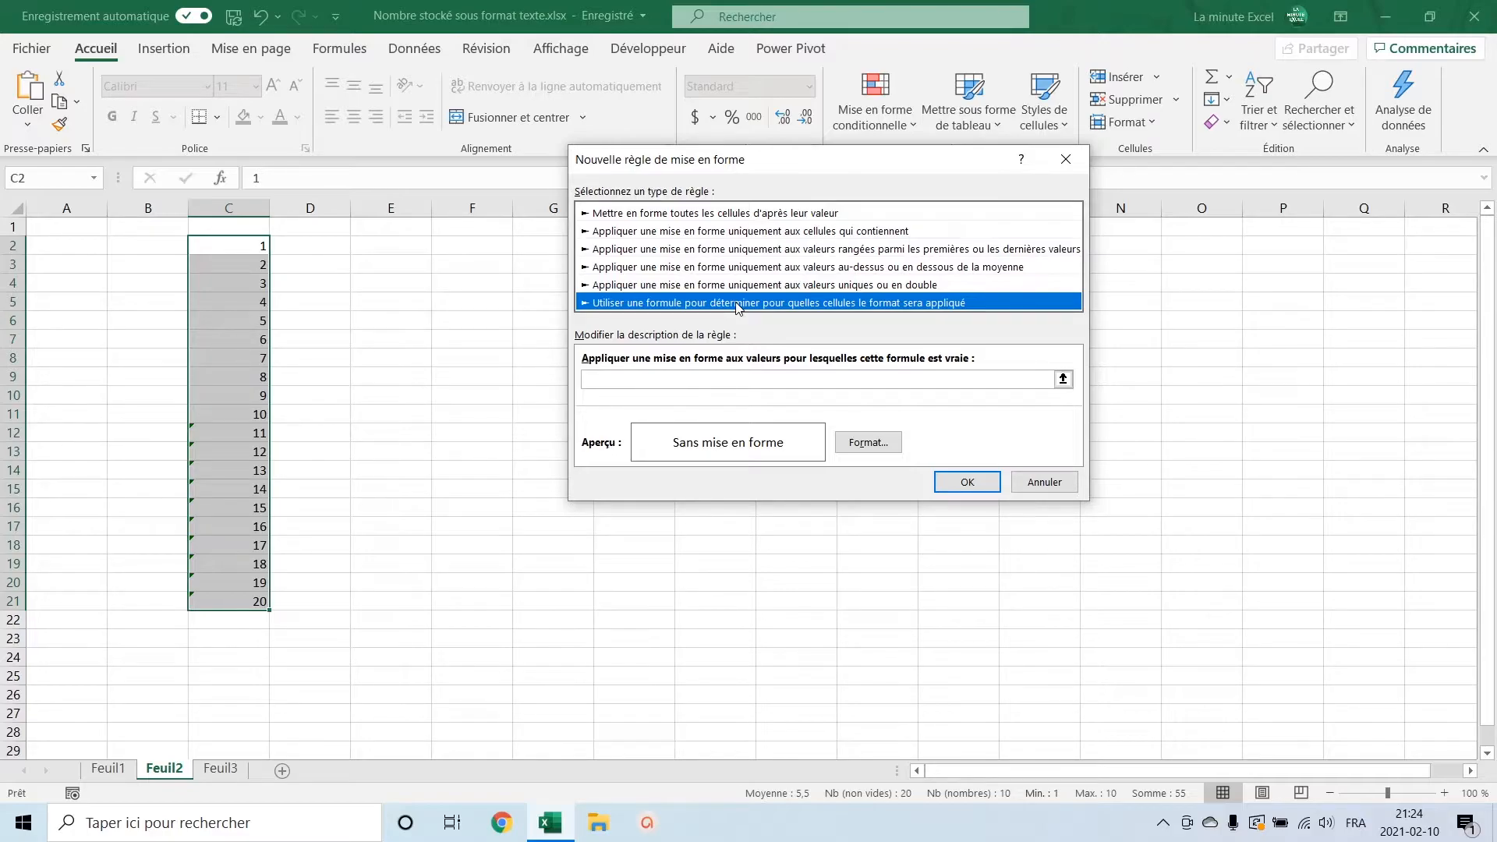
- Enter =esttexte(C2) as the formula of the new formatting rule
left_click(657, 380)
type("=")
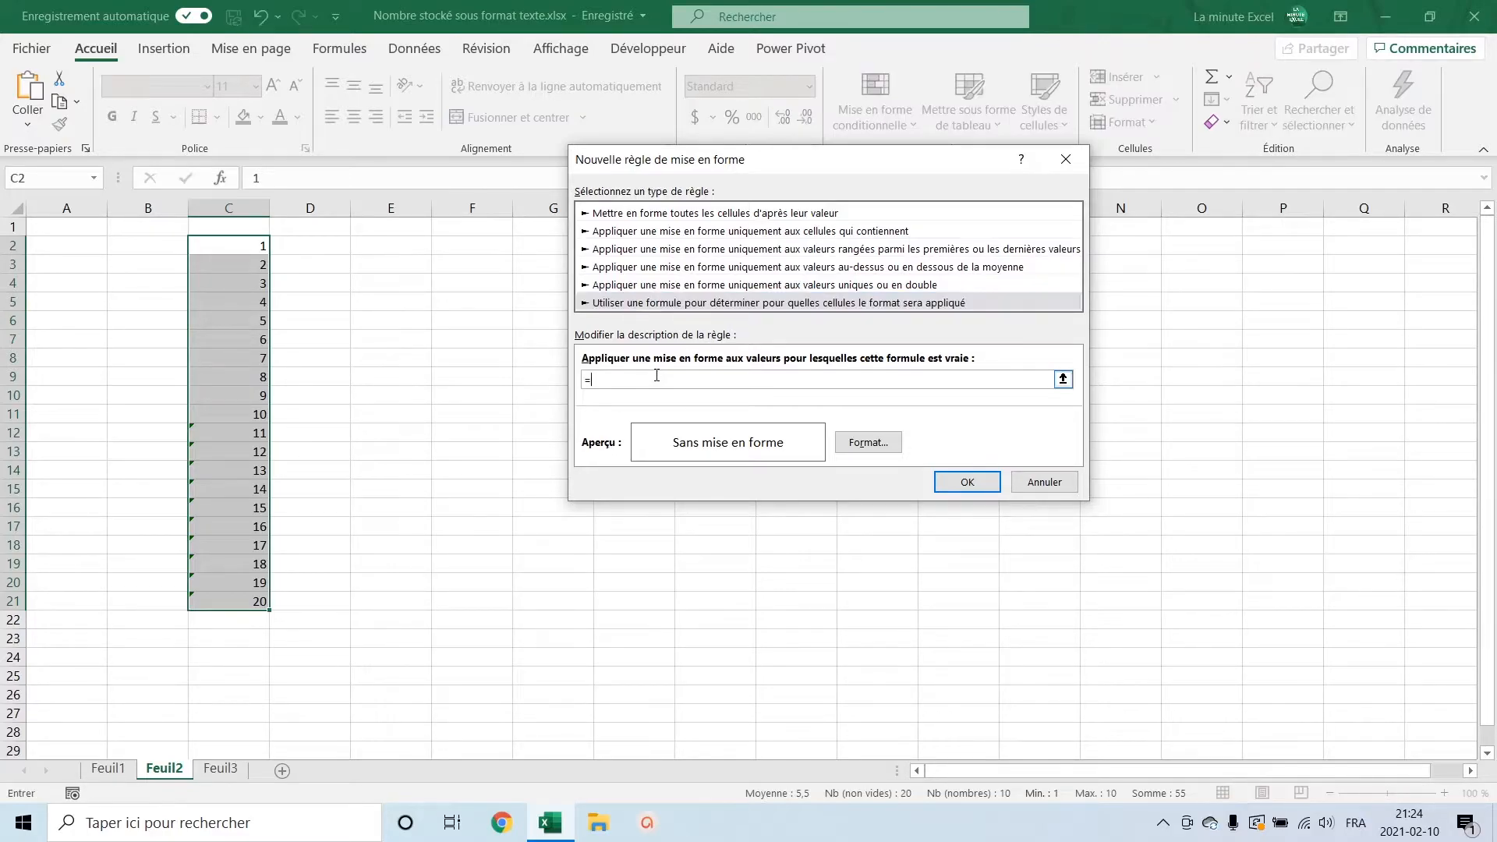
type("esttexte(")
- Give the rule a light orange fill with bold white text, apply it, and check the highlighted range C12:C21
left_click(868, 443)
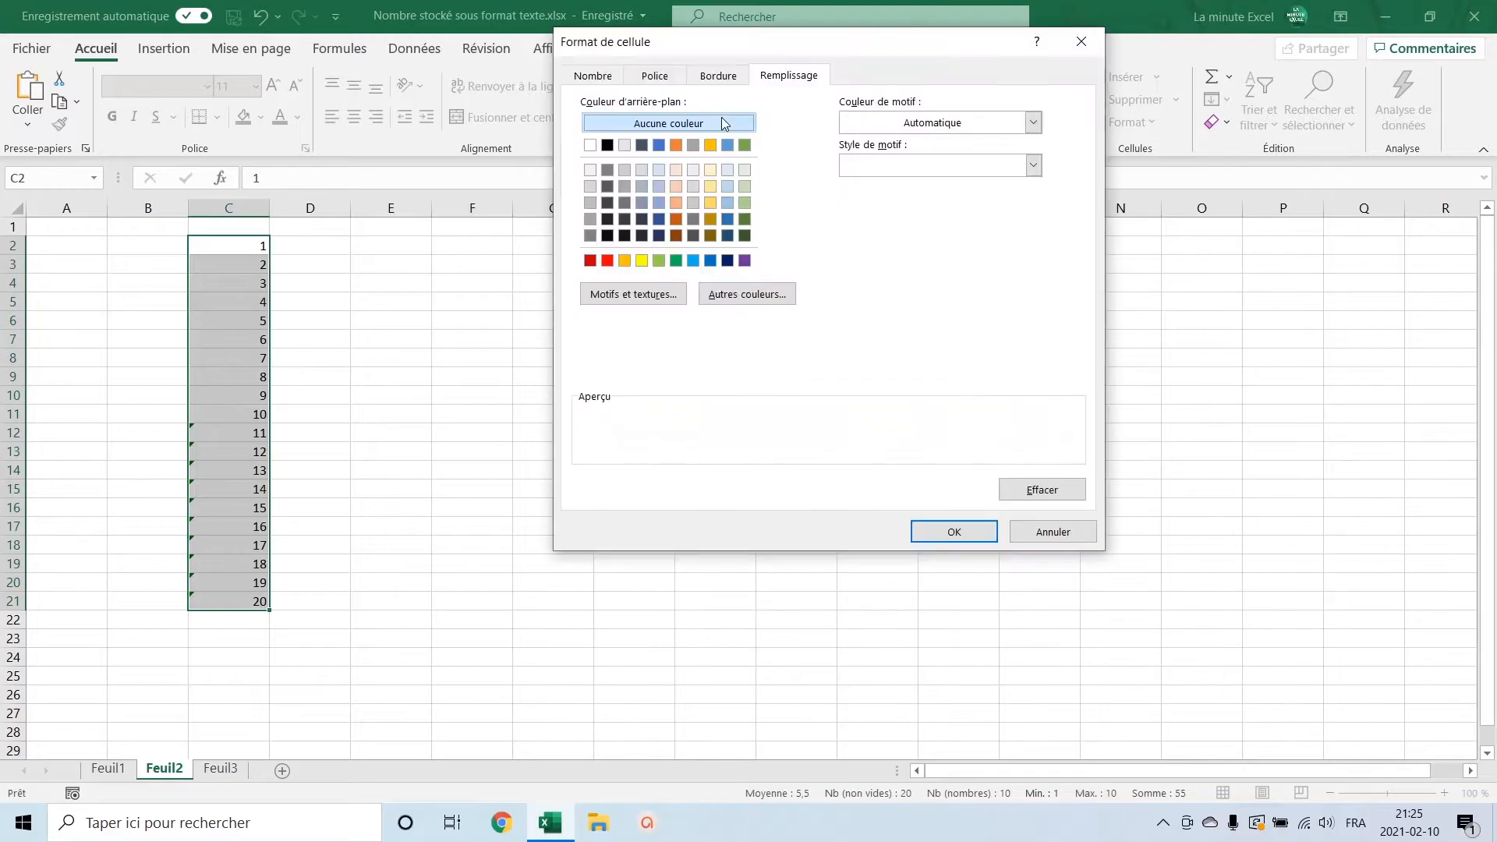
left_click(676, 202)
left_click(655, 75)
left_click(949, 244)
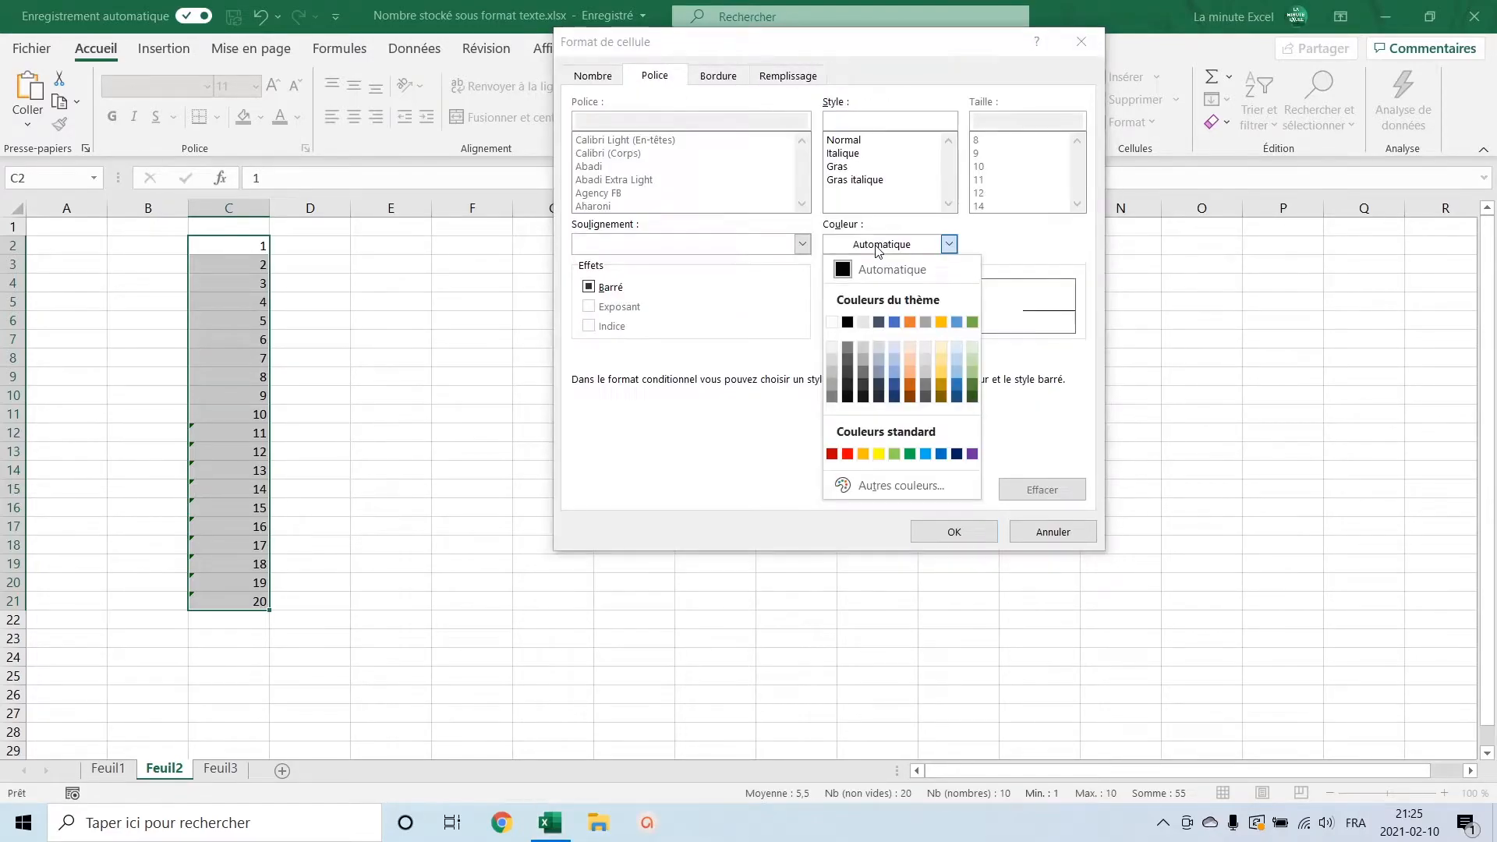
left_click(832, 322)
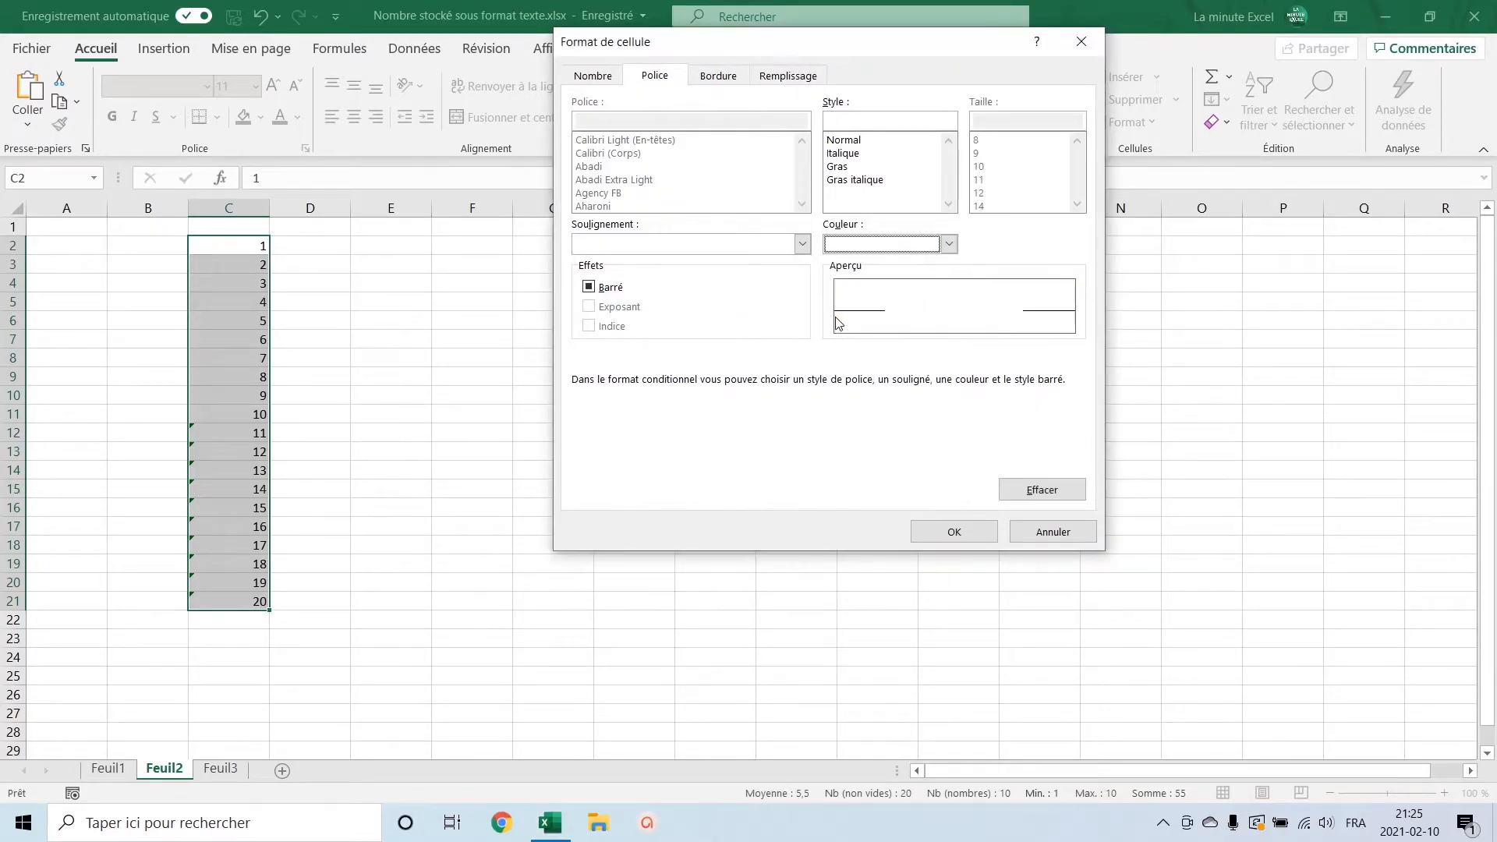
left_click(848, 167)
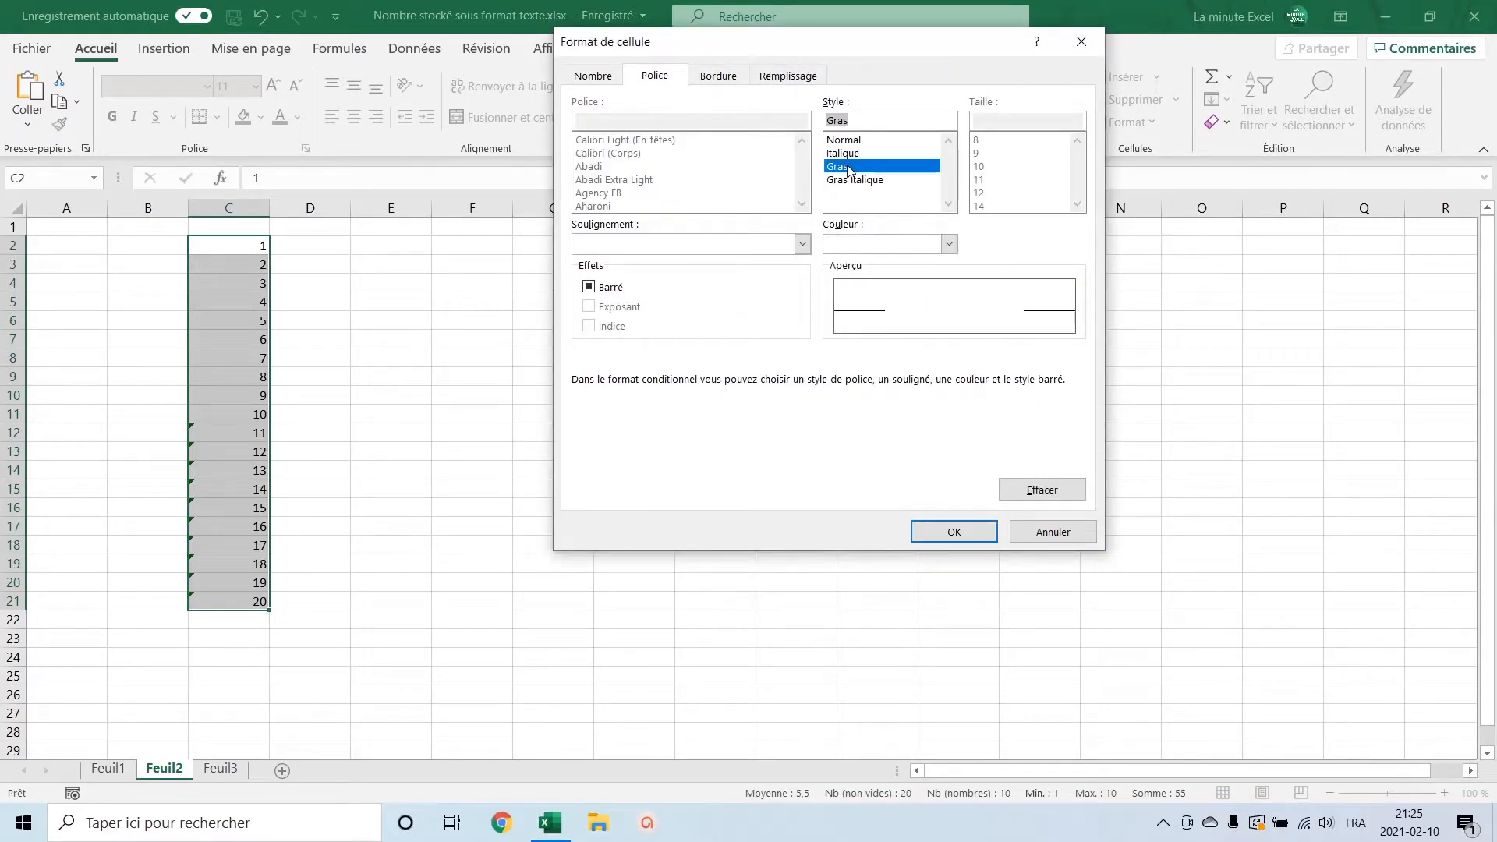
left_click(962, 528)
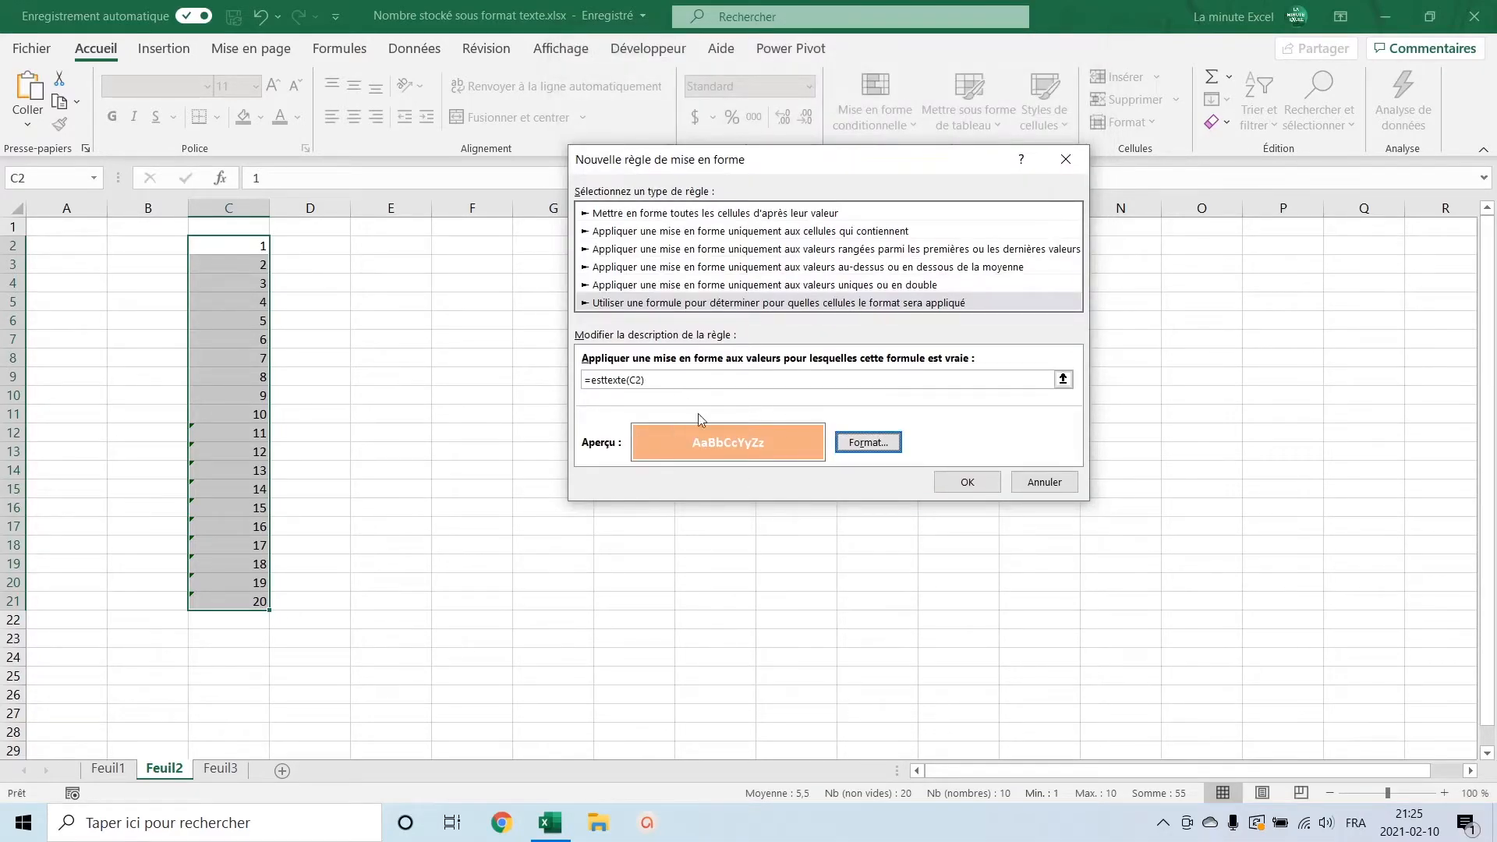
left_click(967, 482)
left_click(368, 464)
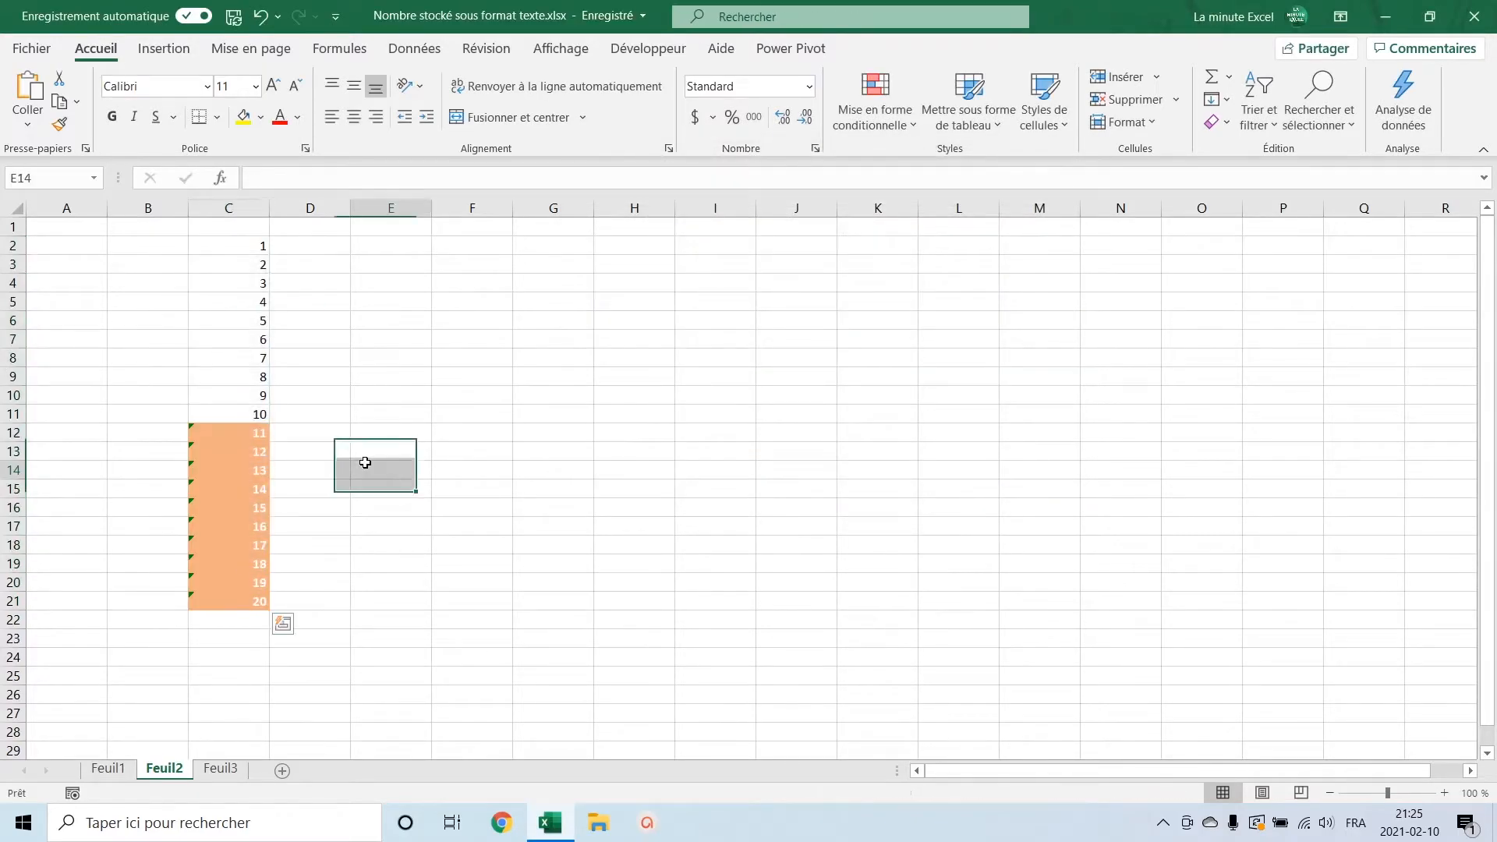
left_click_drag(250, 434, 246, 605)
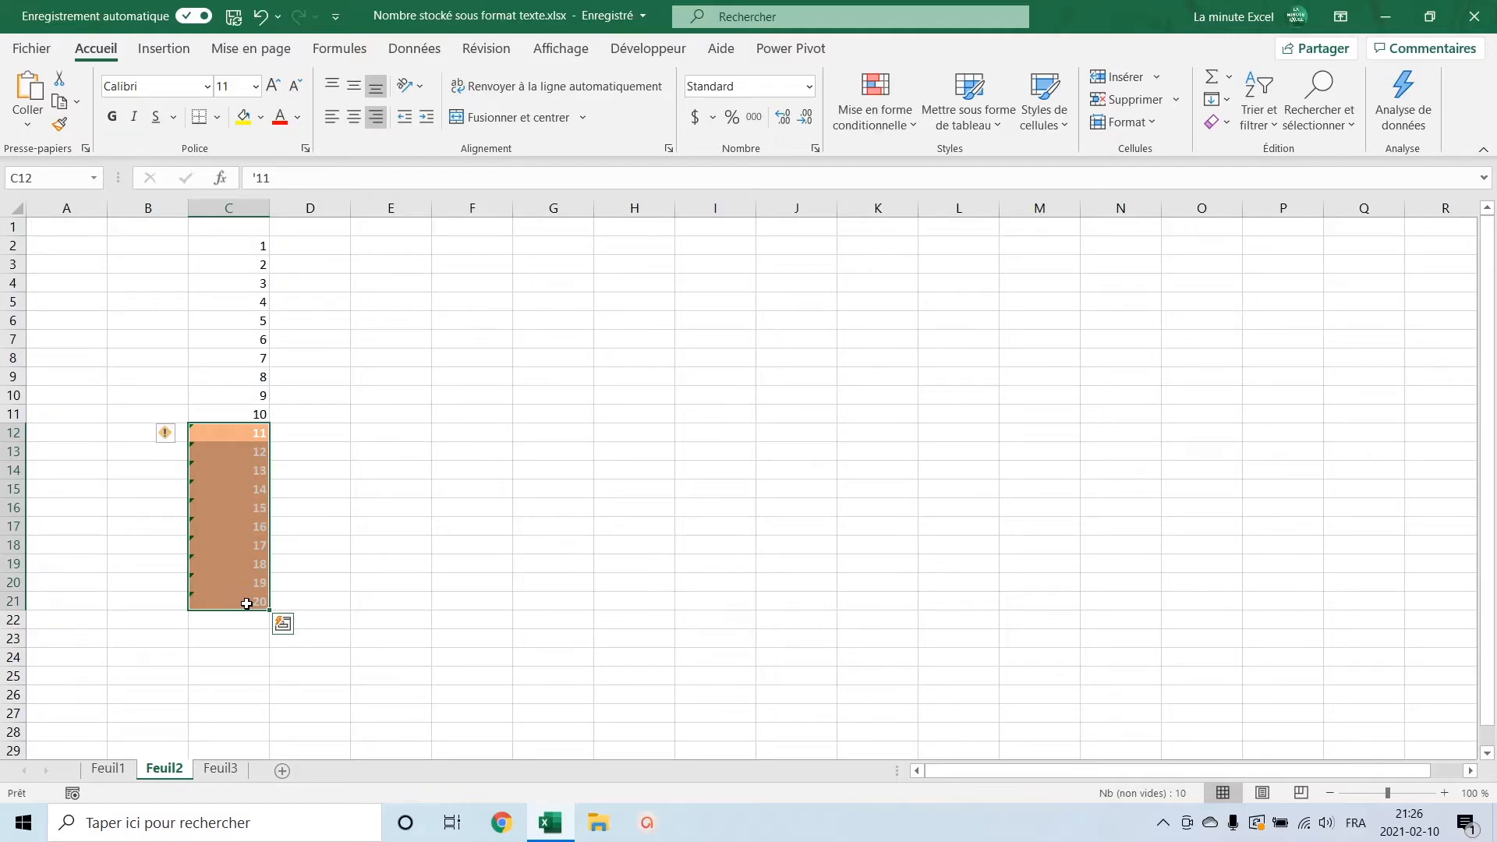
left_click(402, 542)
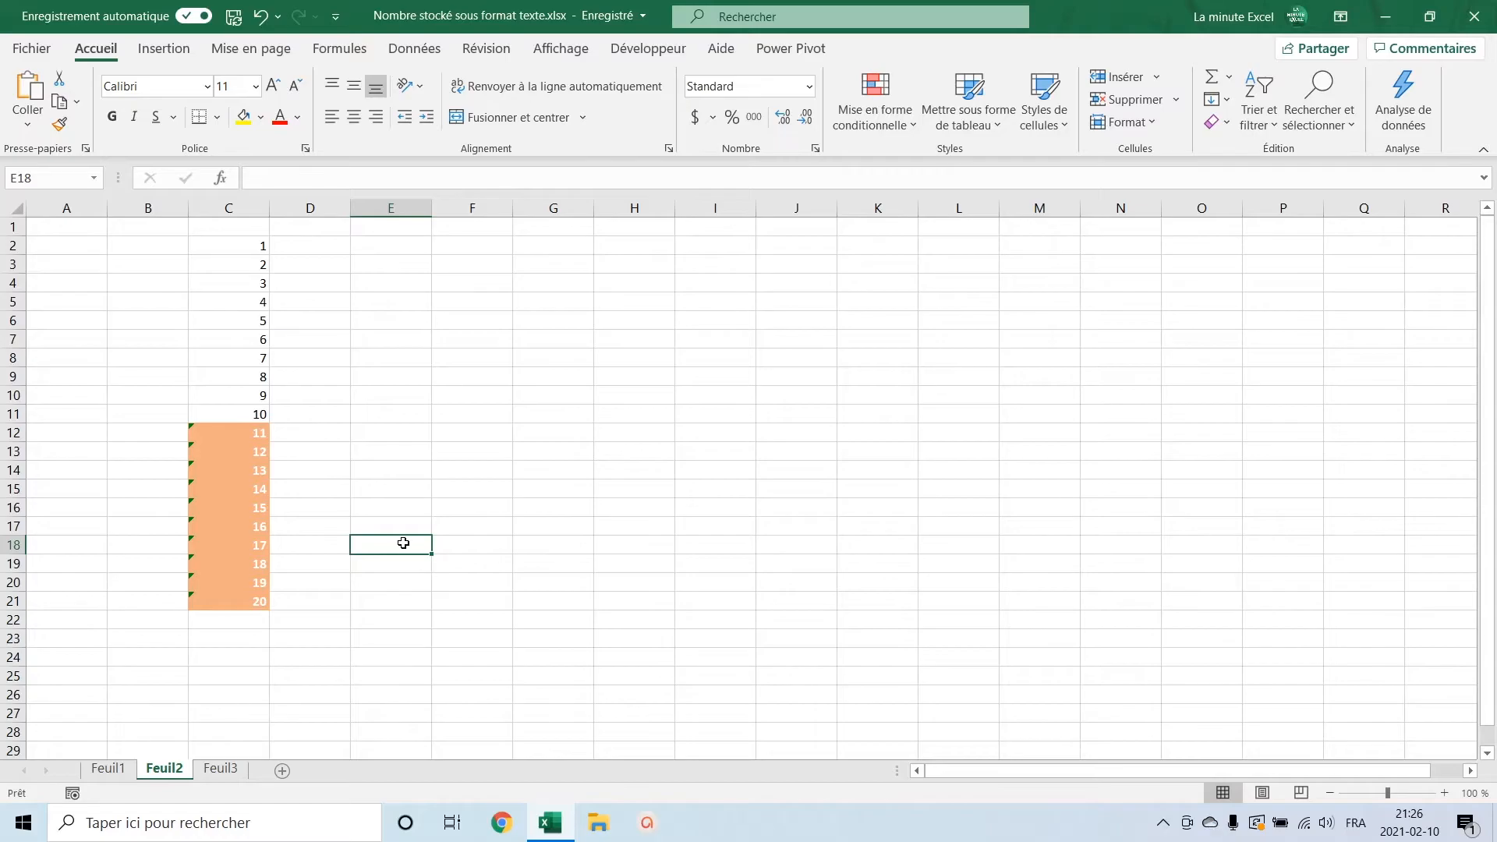
- On Feuil3, create a formula-based conditional formatting rule for all cells of the sheet, using the ESTTEXTE function
left_click(221, 769)
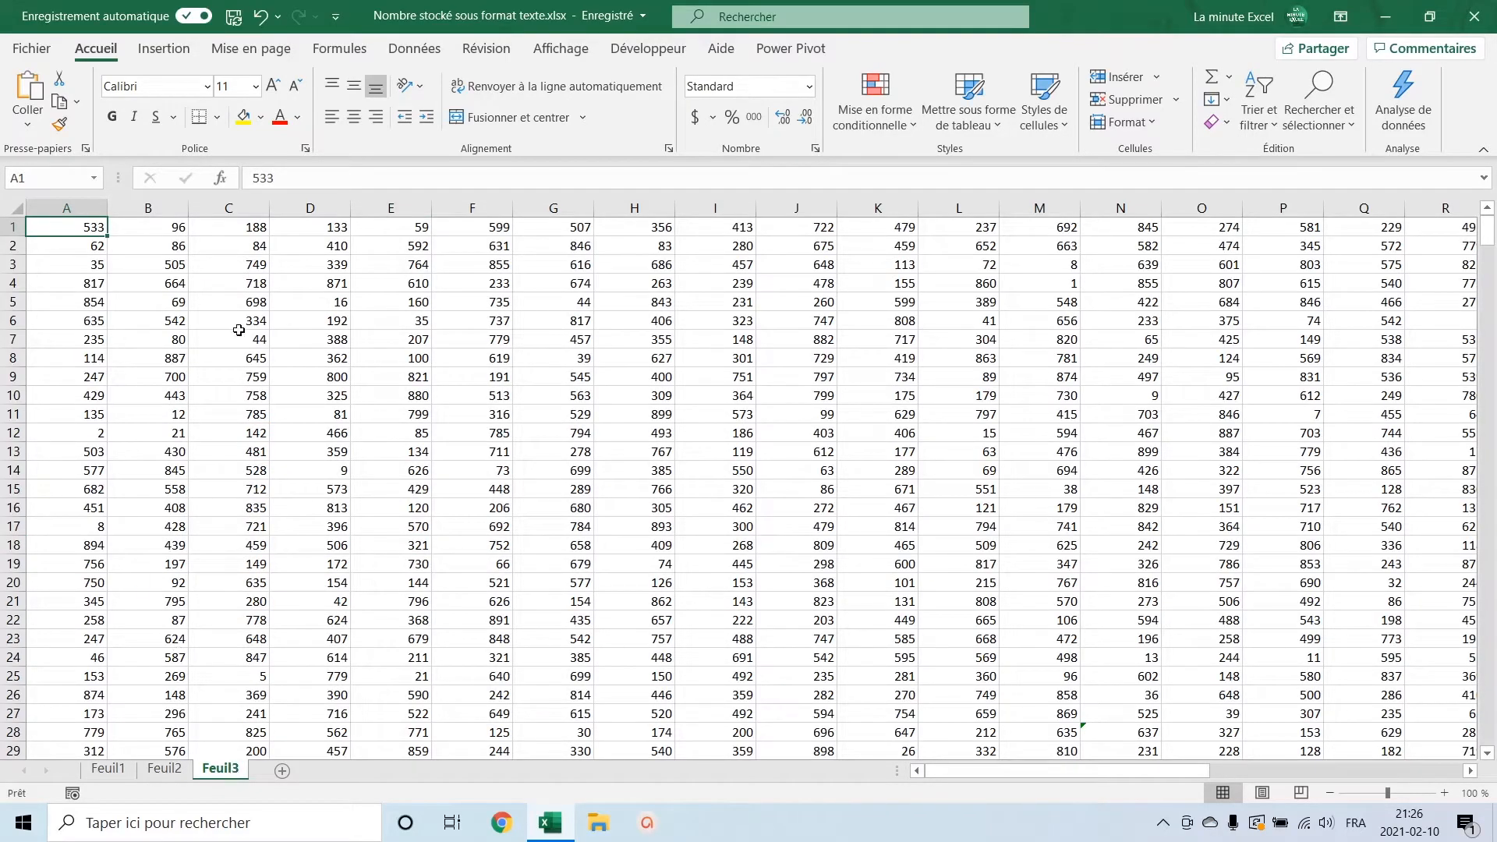
left_click(21, 210)
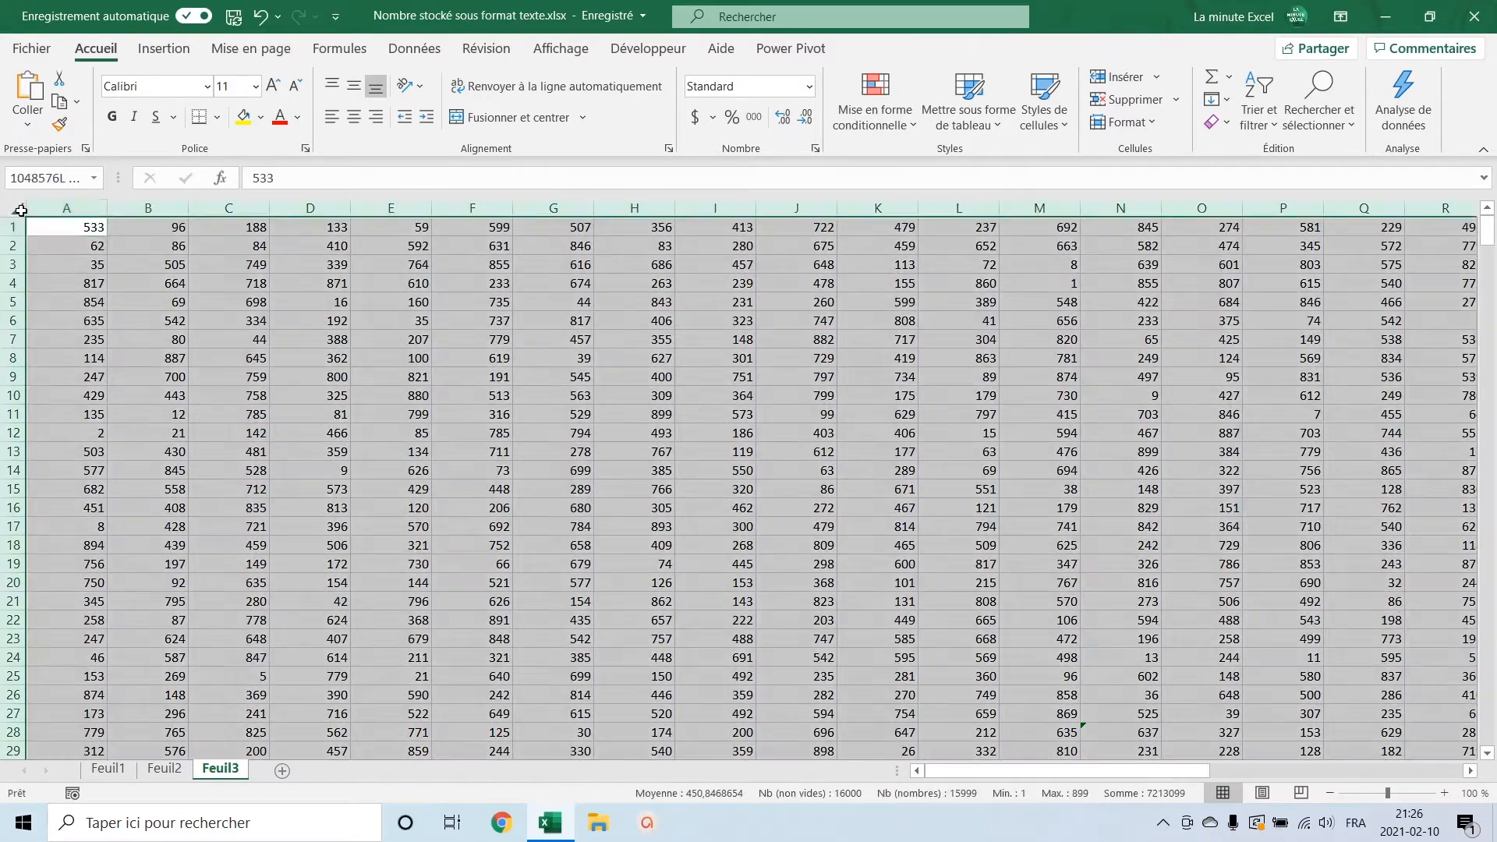
left_click(884, 124)
mouse_move(1014, 164)
left_click(1270, 474)
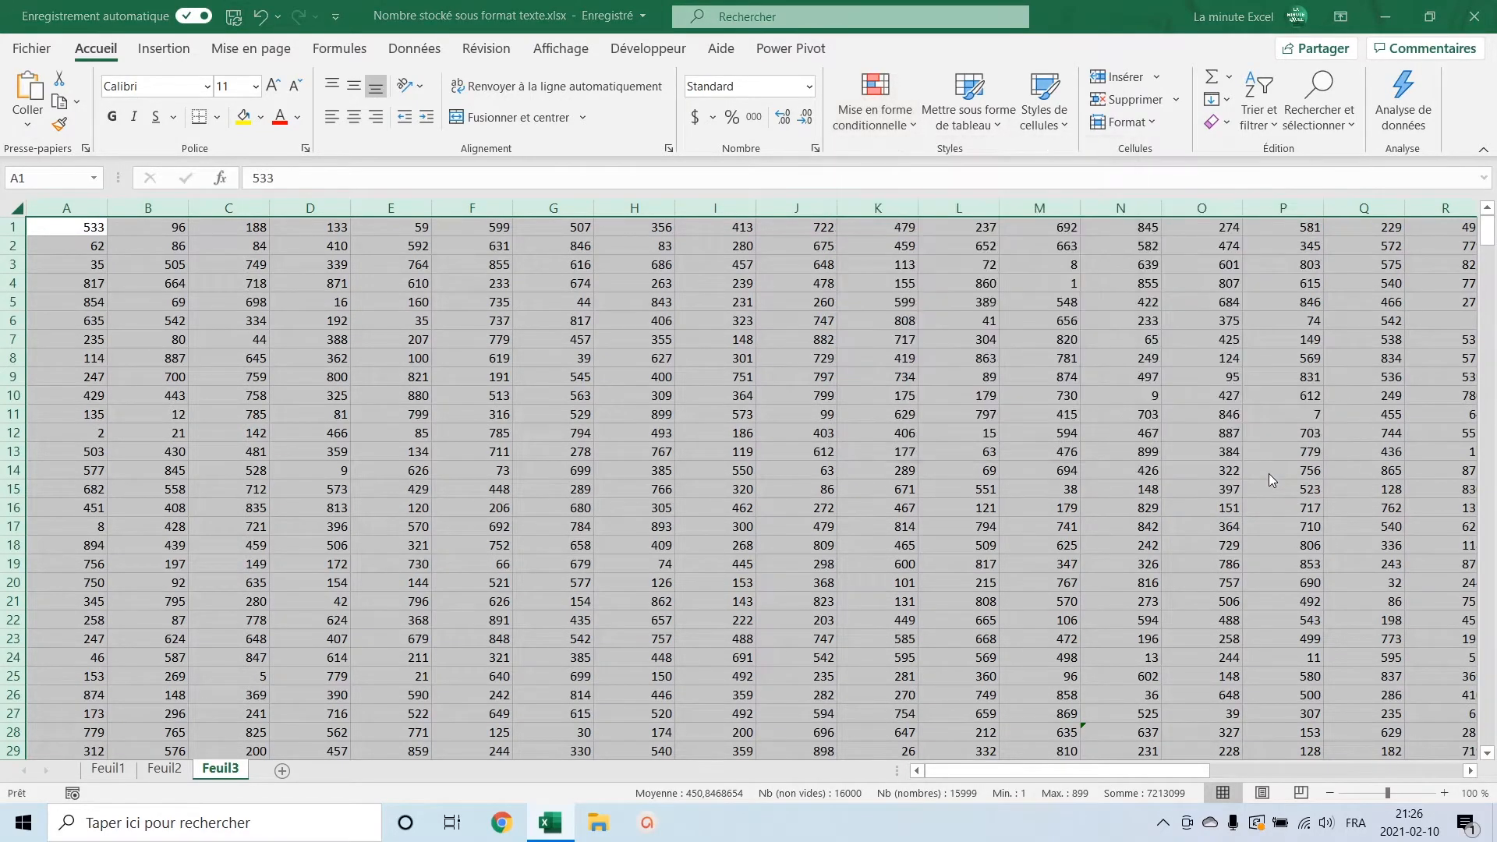
left_click(933, 304)
left_click(786, 380)
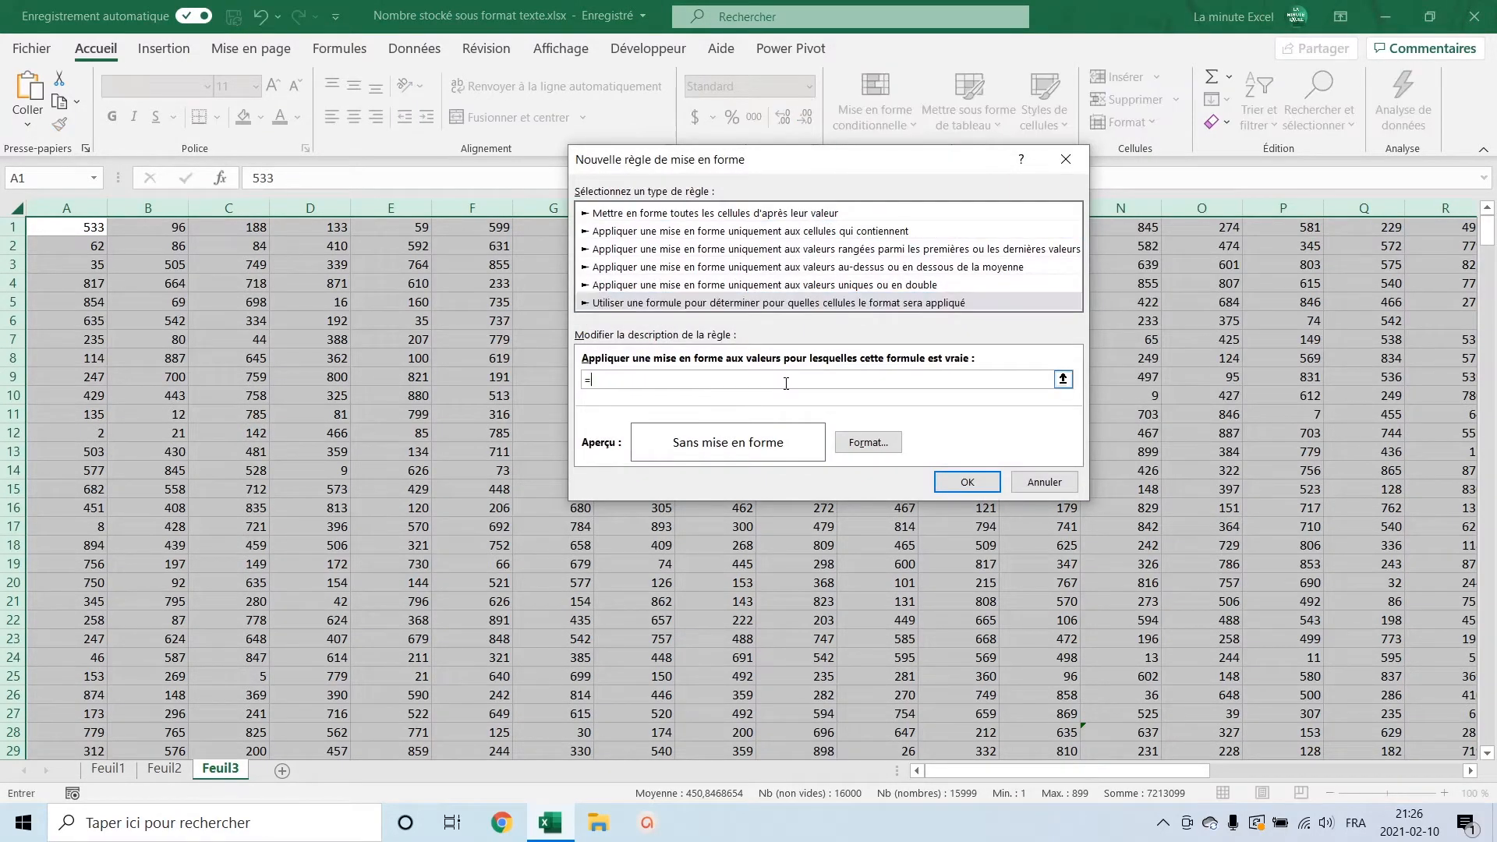
type("=esttext")
- Format the Feuil3 rule with a light orange fill and bold white text, and apply it to the sheet
left_click(868, 443)
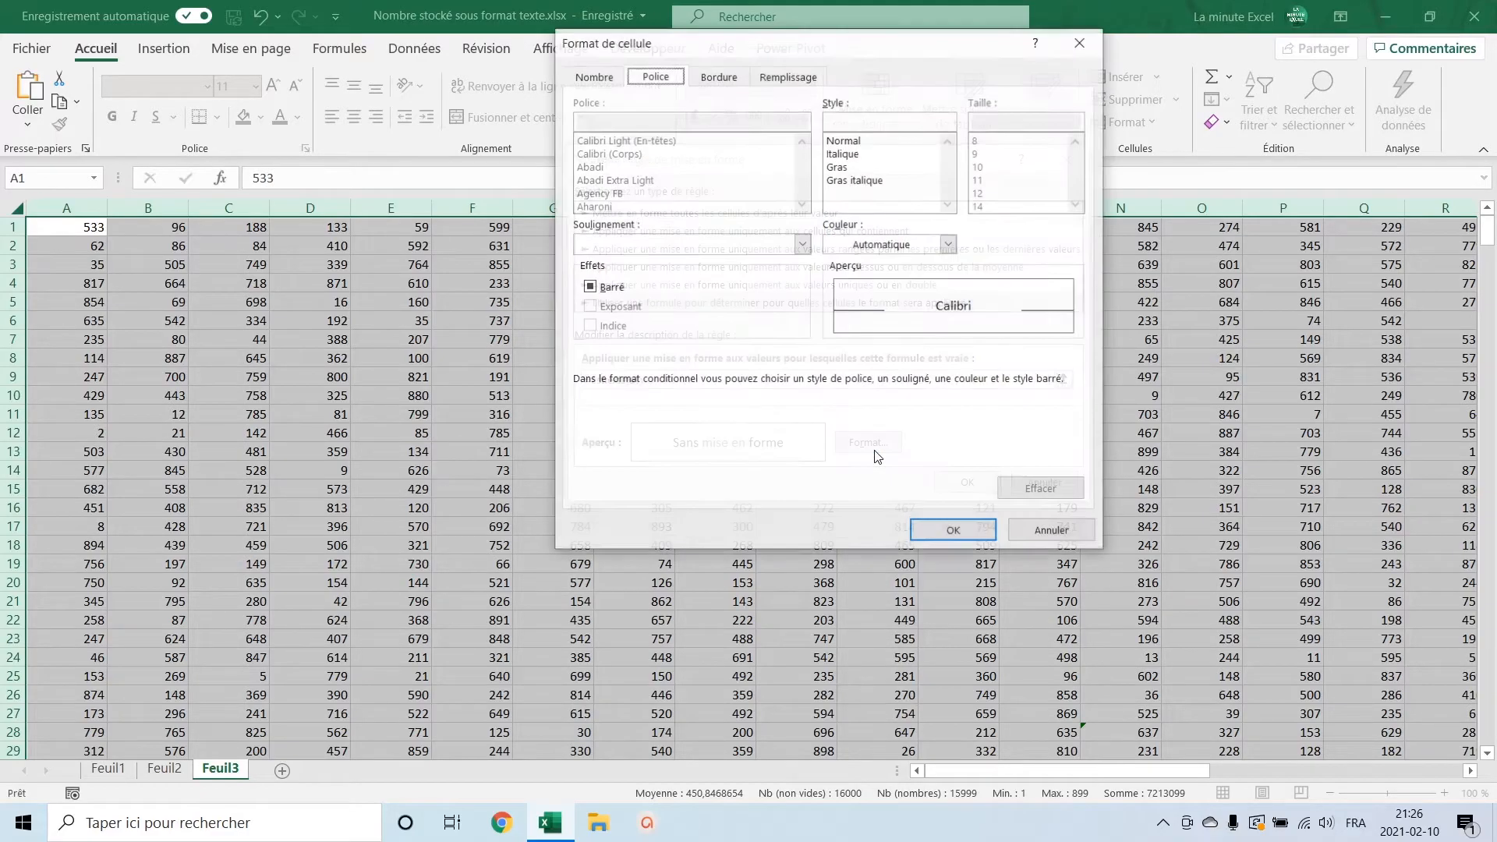
left_click(786, 75)
left_click(680, 201)
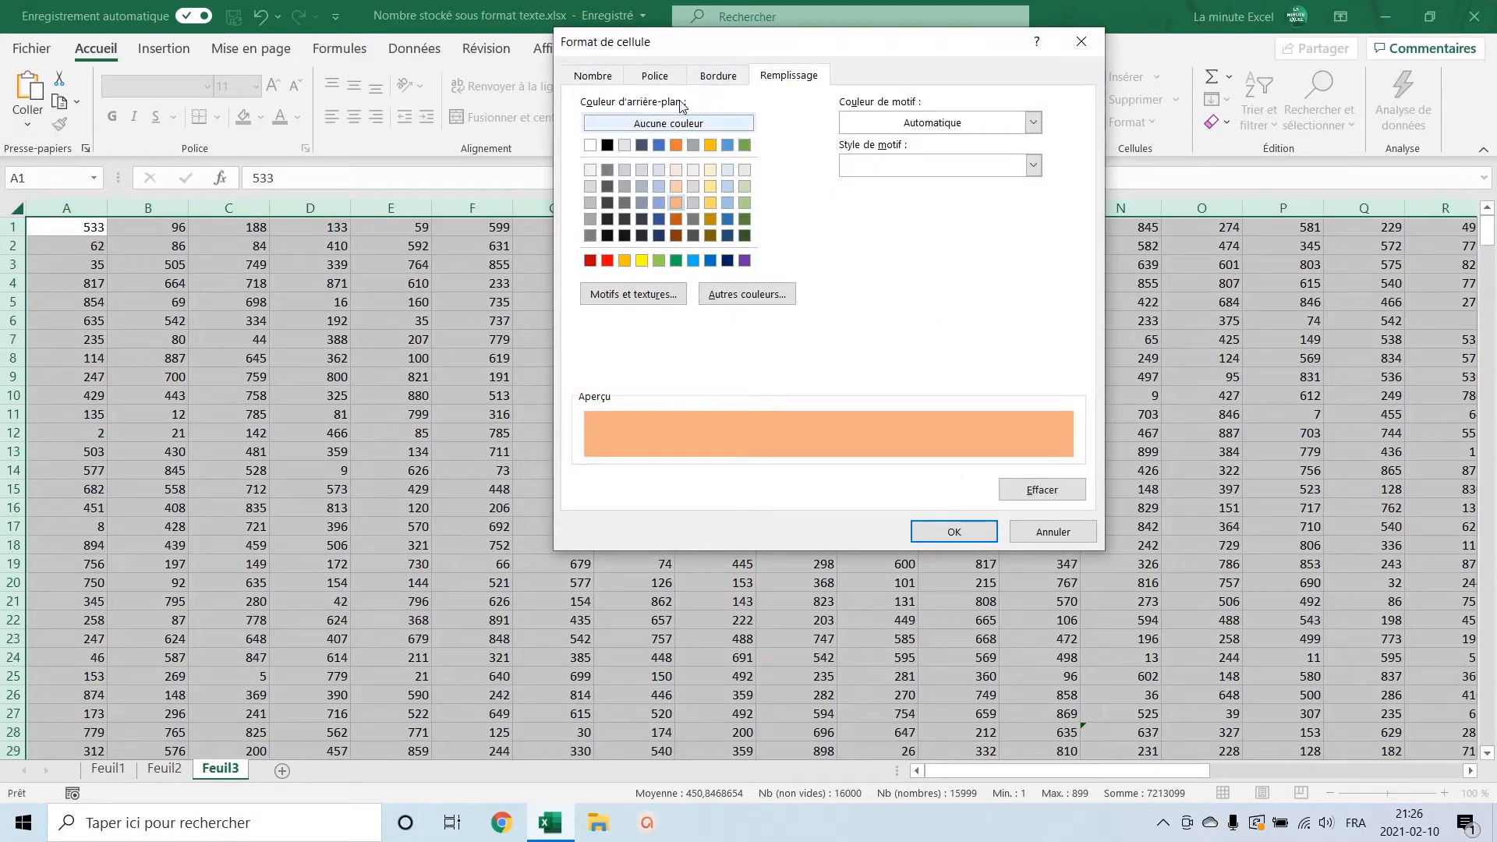
left_click(669, 80)
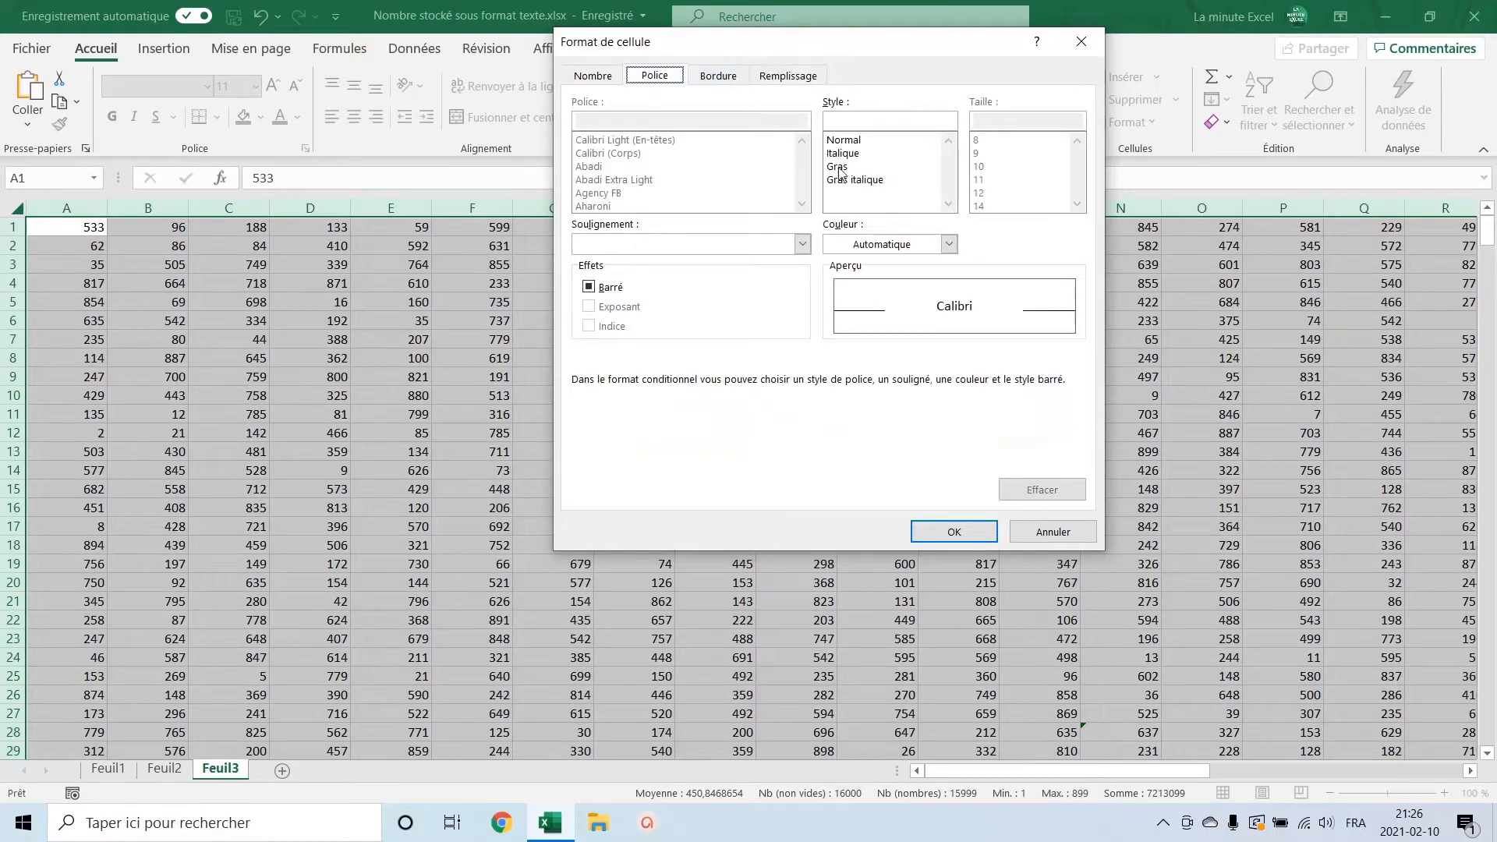
left_click(868, 243)
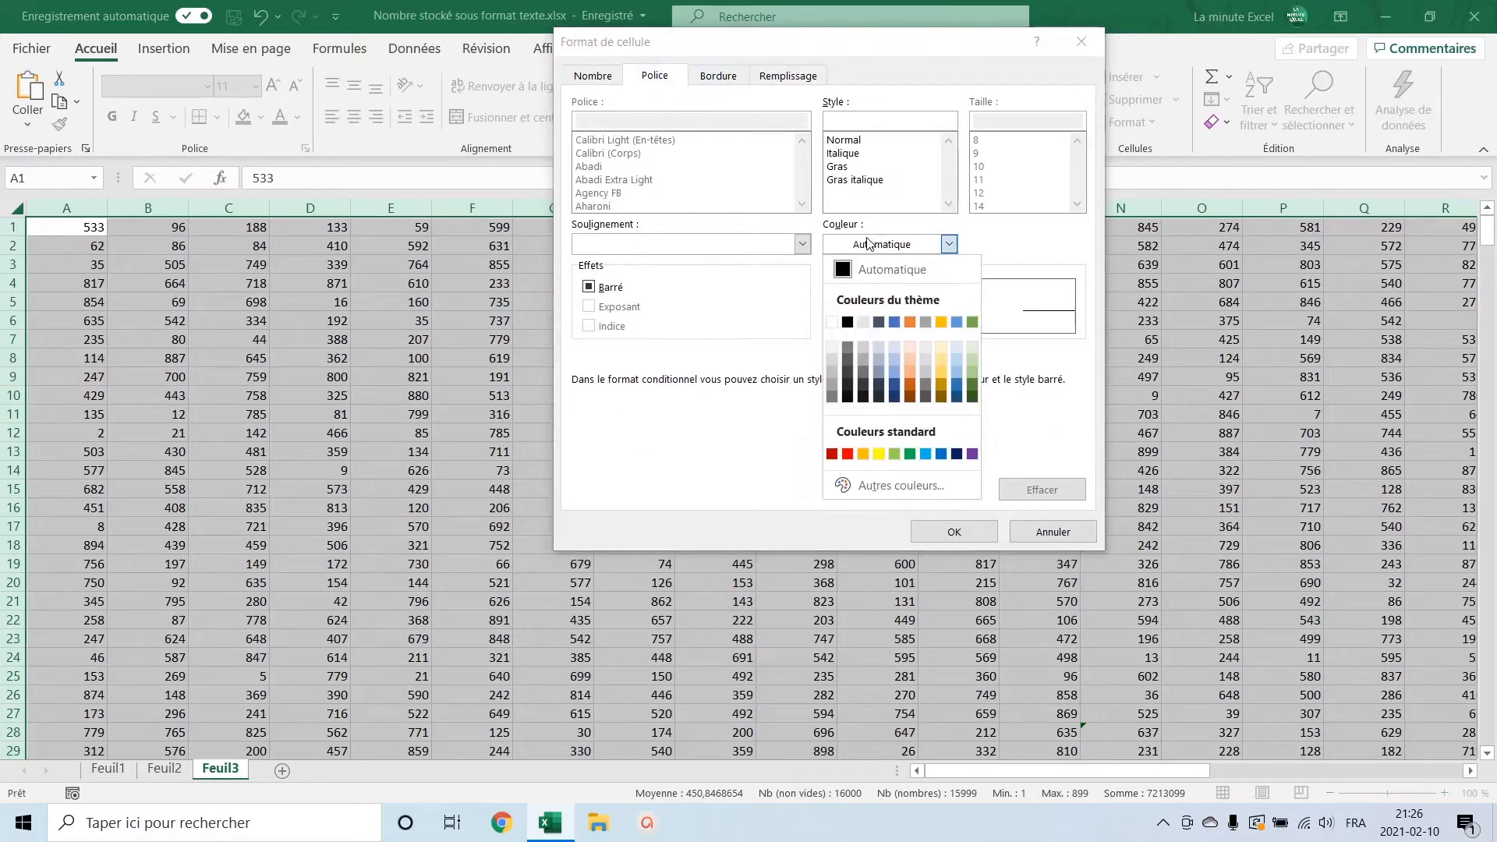
left_click(832, 322)
left_click(841, 167)
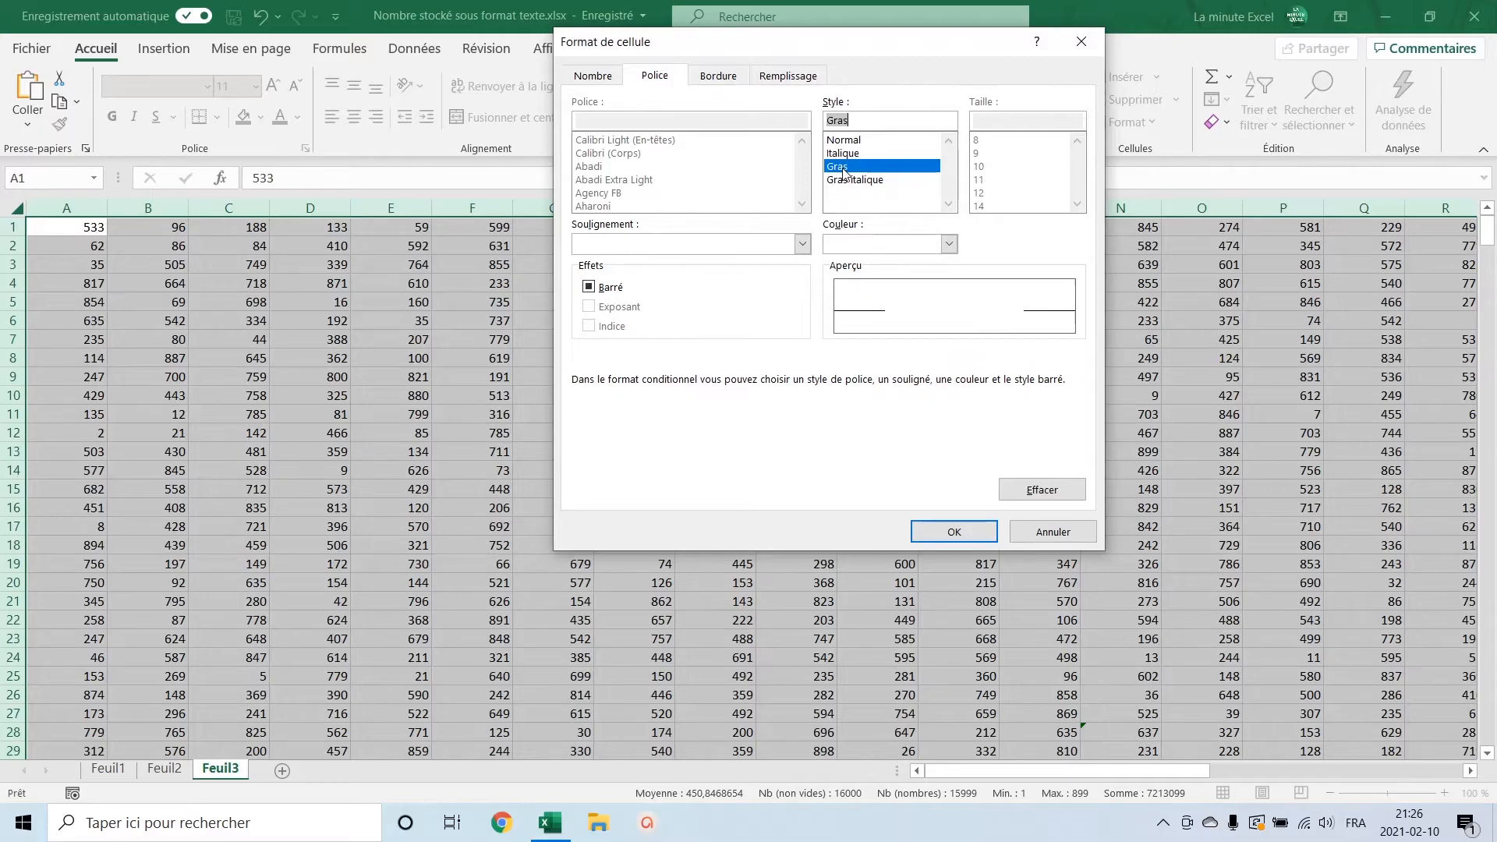
left_click(947, 531)
left_click(969, 481)
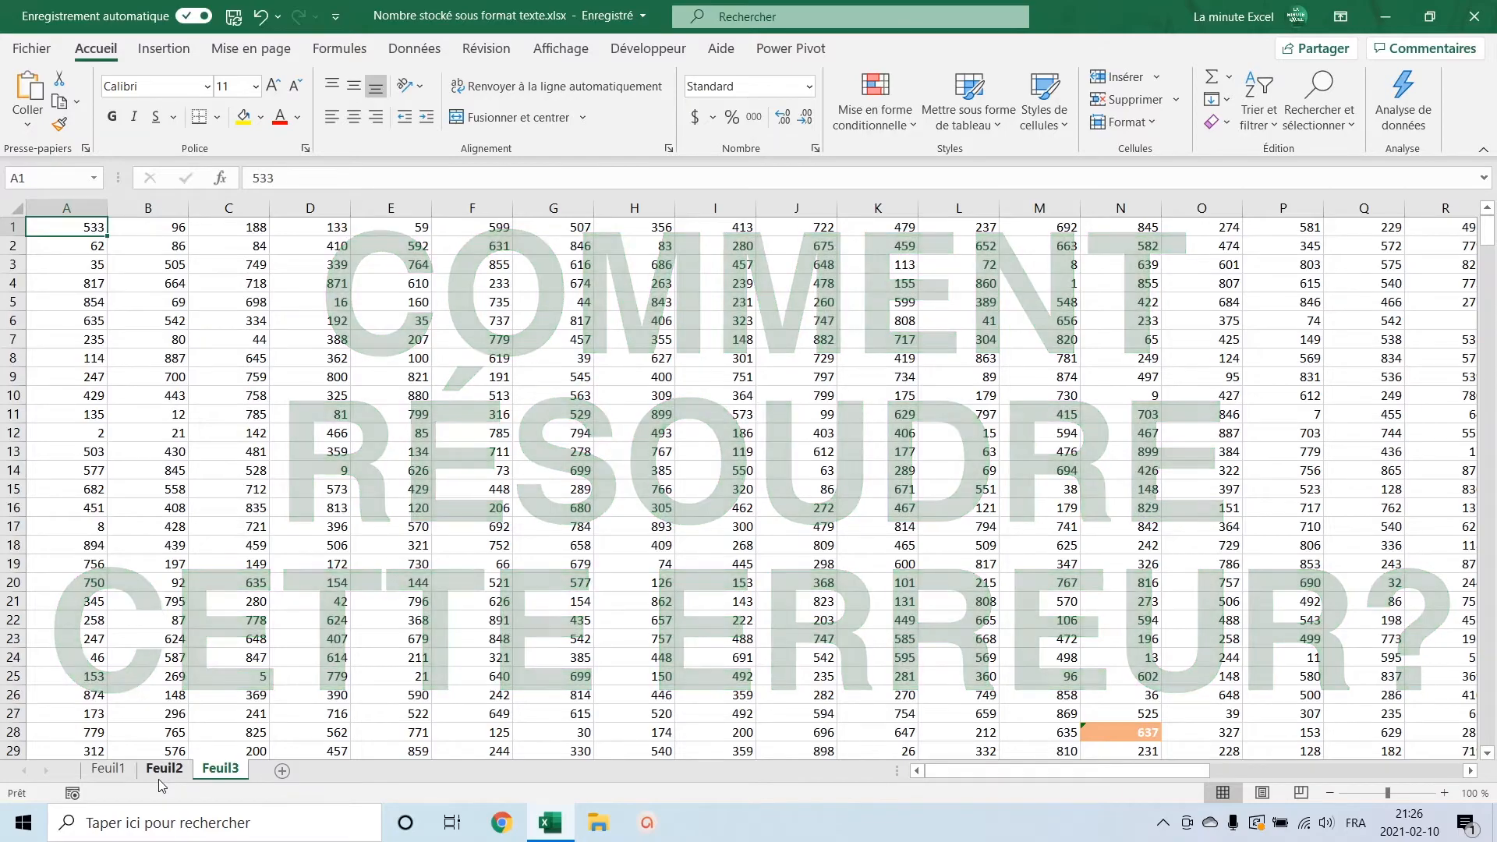
- Copy the empty cell A1 on sheet Feuil2
left_click(159, 777)
left_click(66, 228)
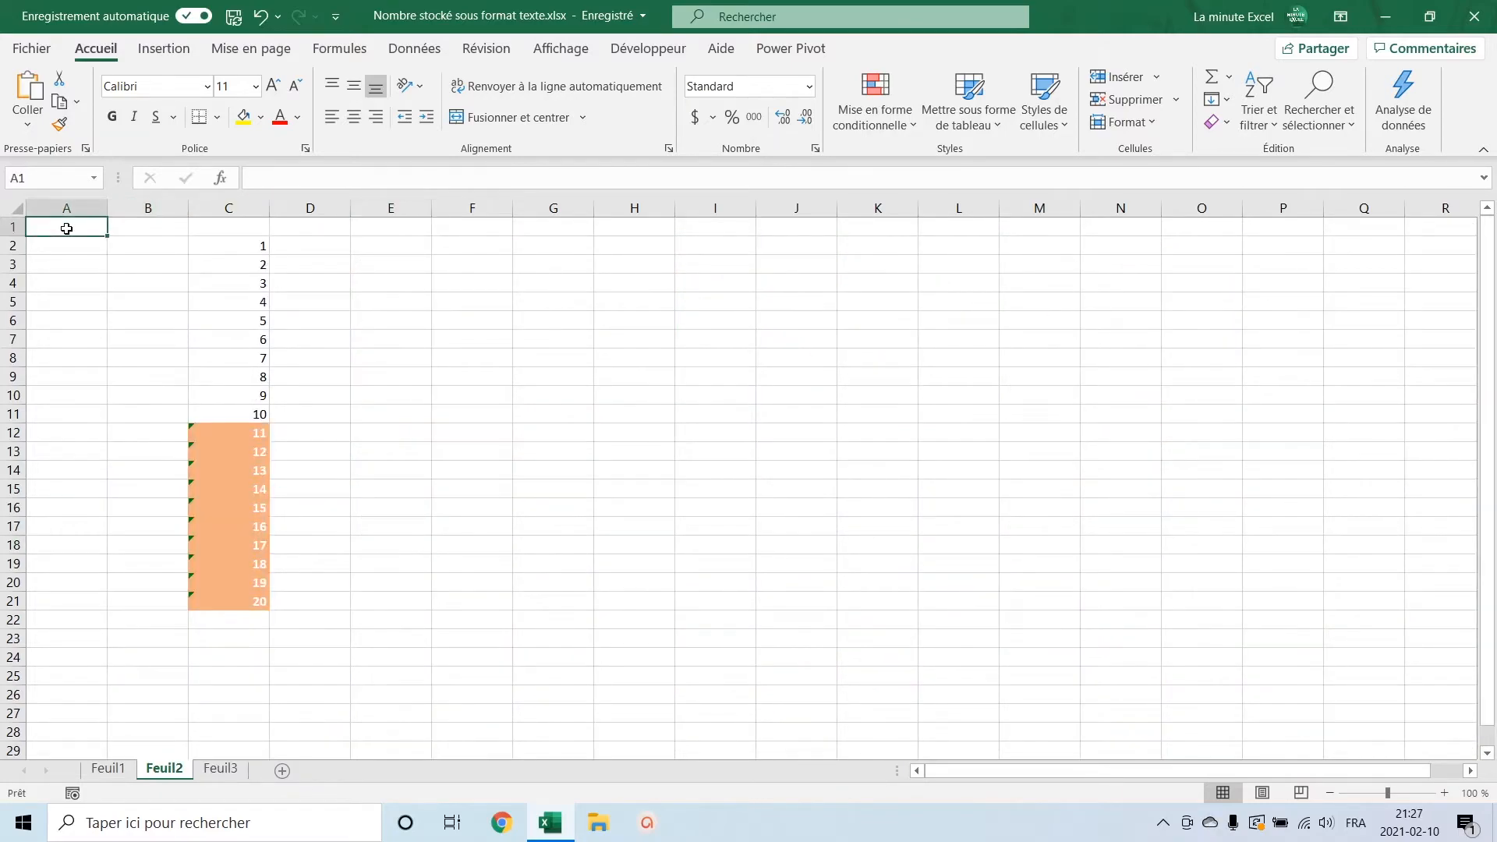
left_click(60, 103)
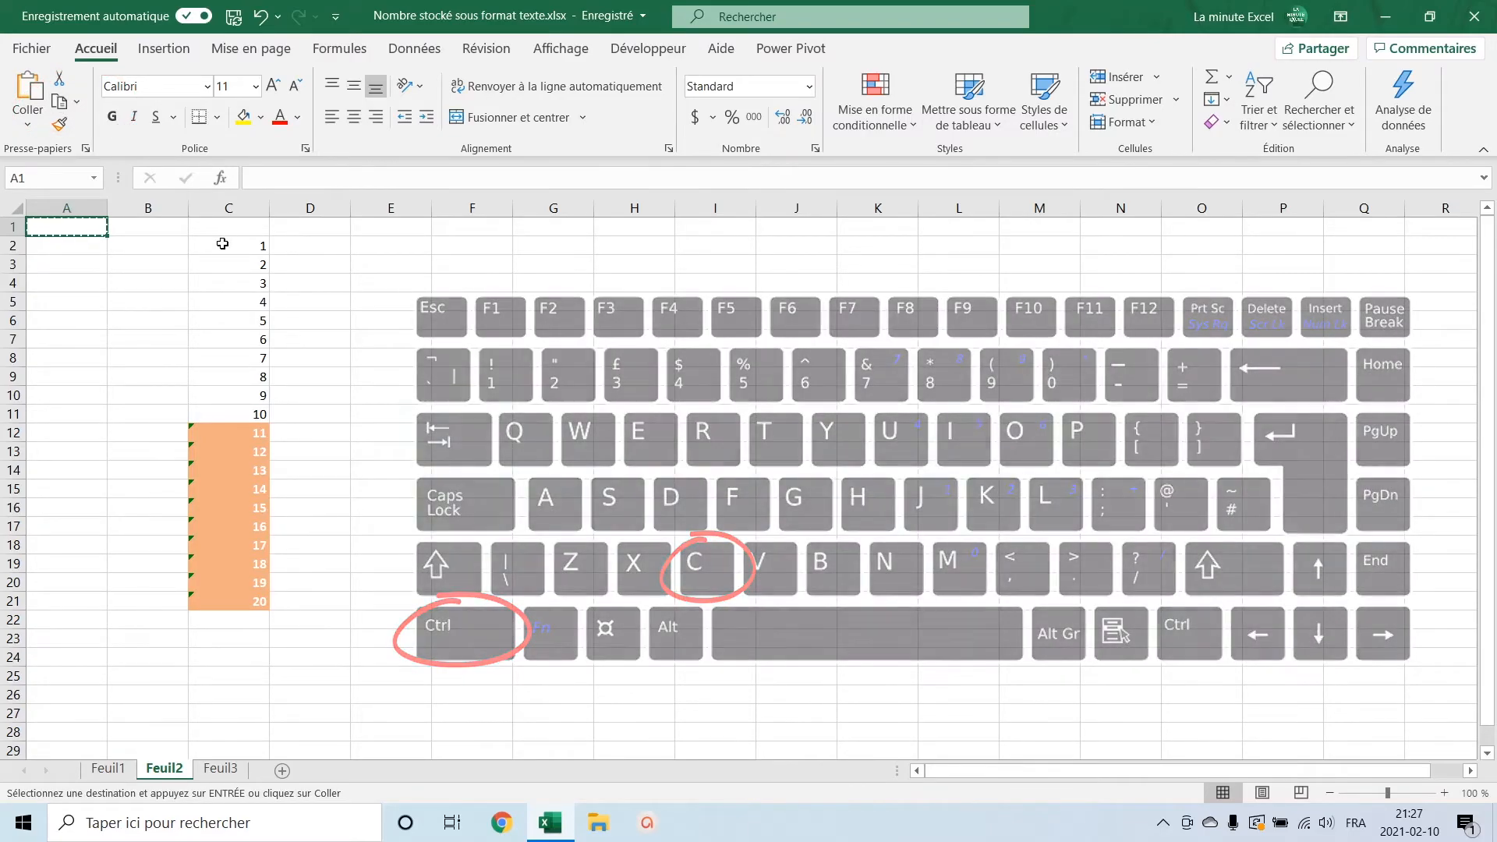
- Paste the copied empty cell onto C12:C21 as a special paste with the Ajouter operation
left_click_drag(223, 247, 225, 306)
left_click_drag(224, 433, 224, 602)
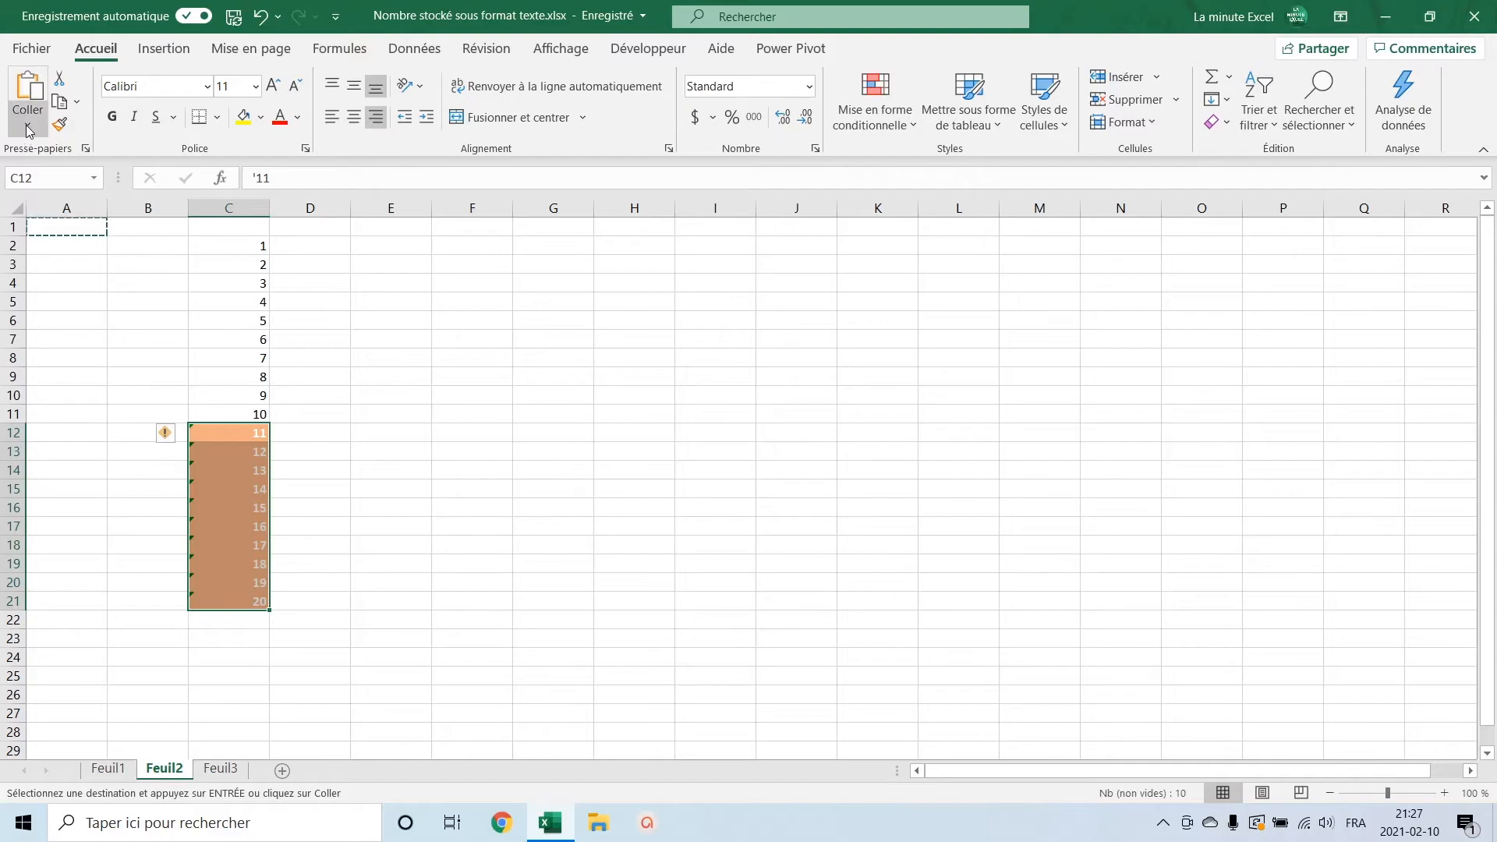
left_click(29, 130)
left_click(56, 373)
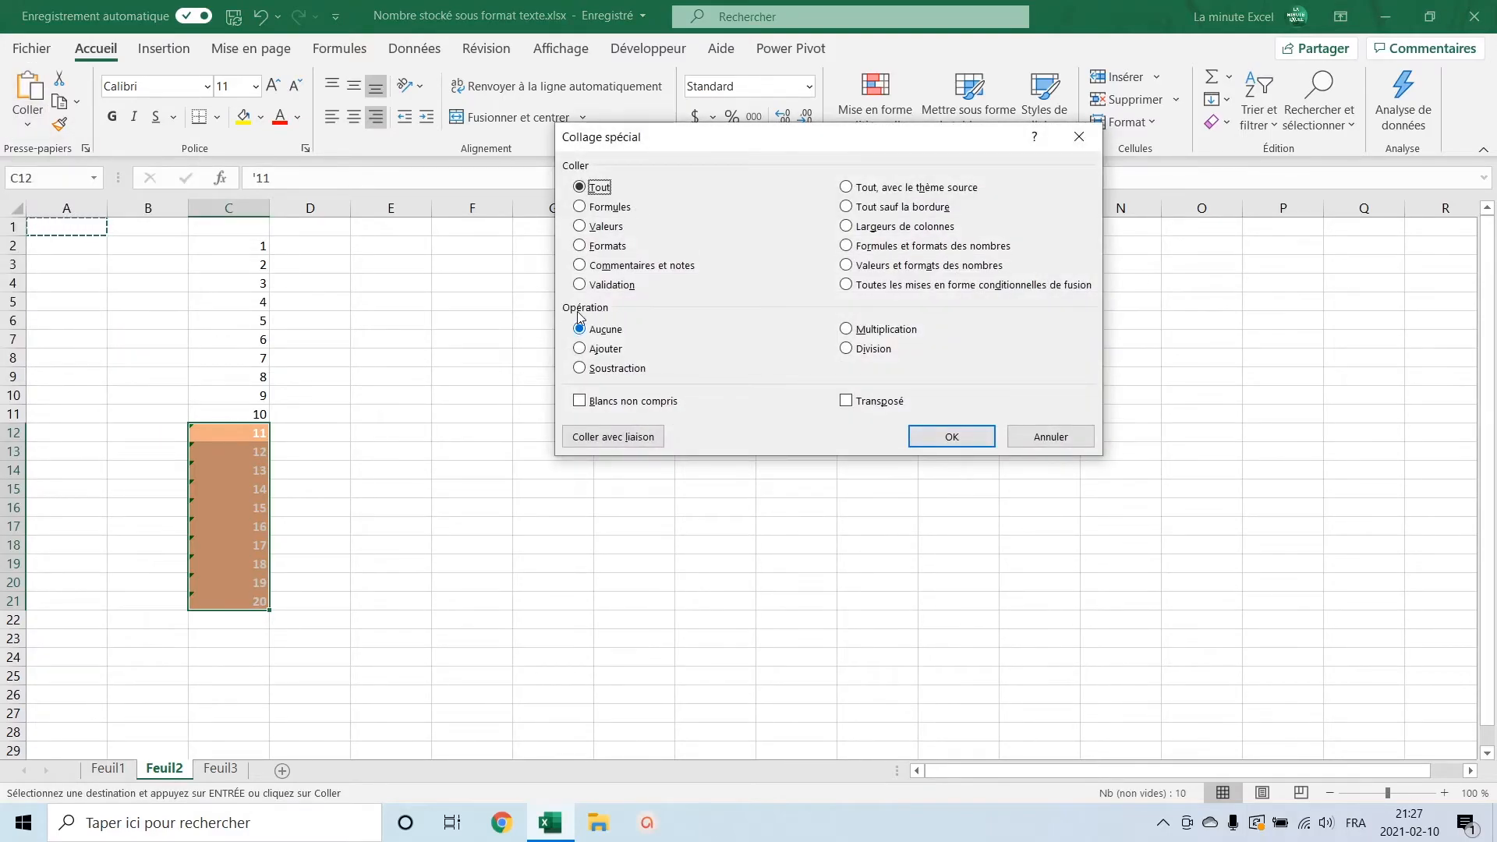
left_click(581, 347)
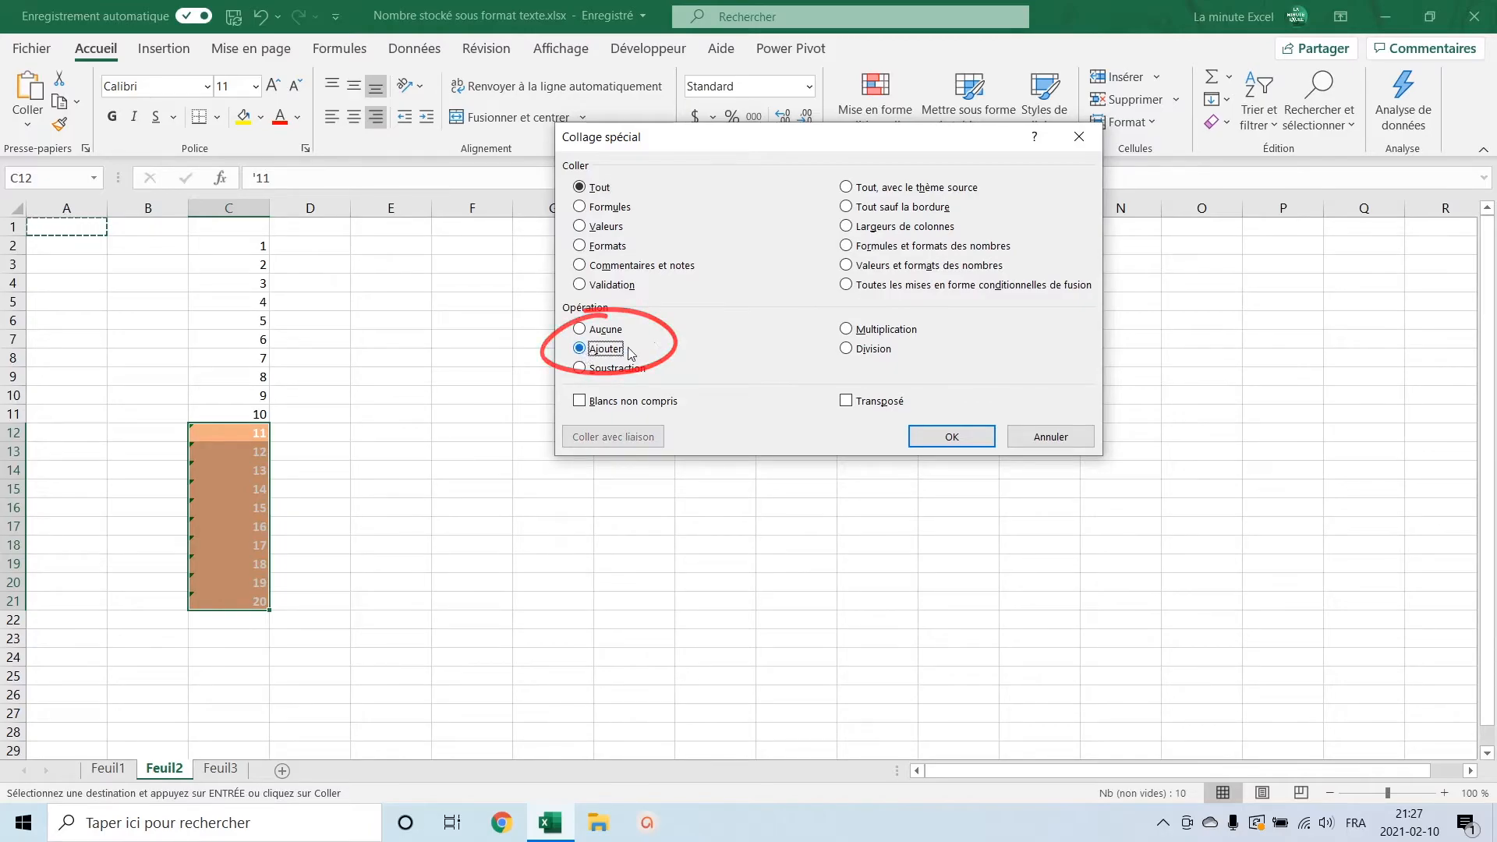
left_click(980, 441)
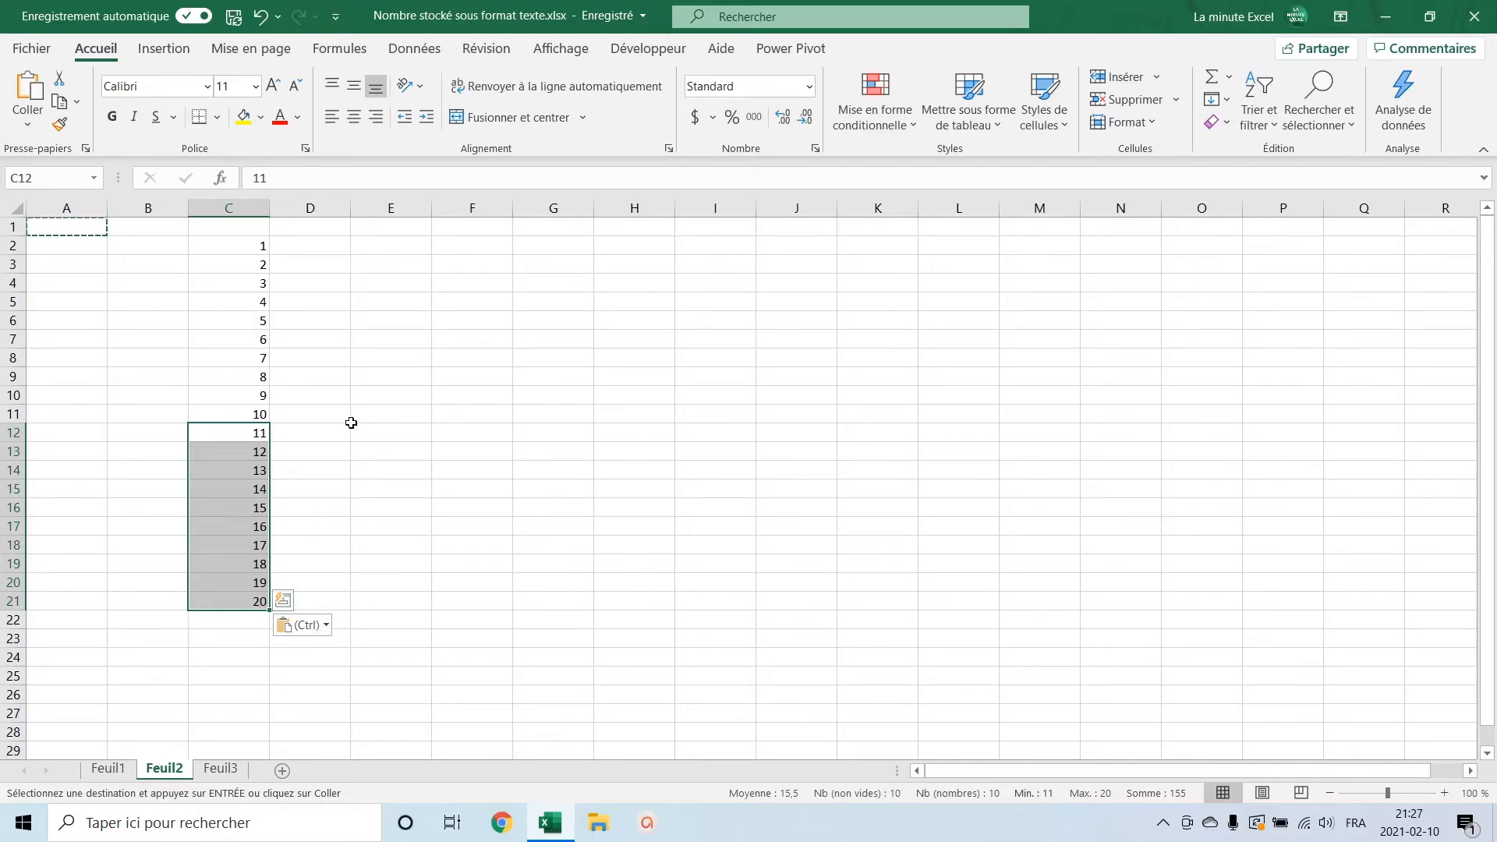
- Test the conversion by summing C11:C12 with the SOMME function in cell E12
left_click(377, 432)
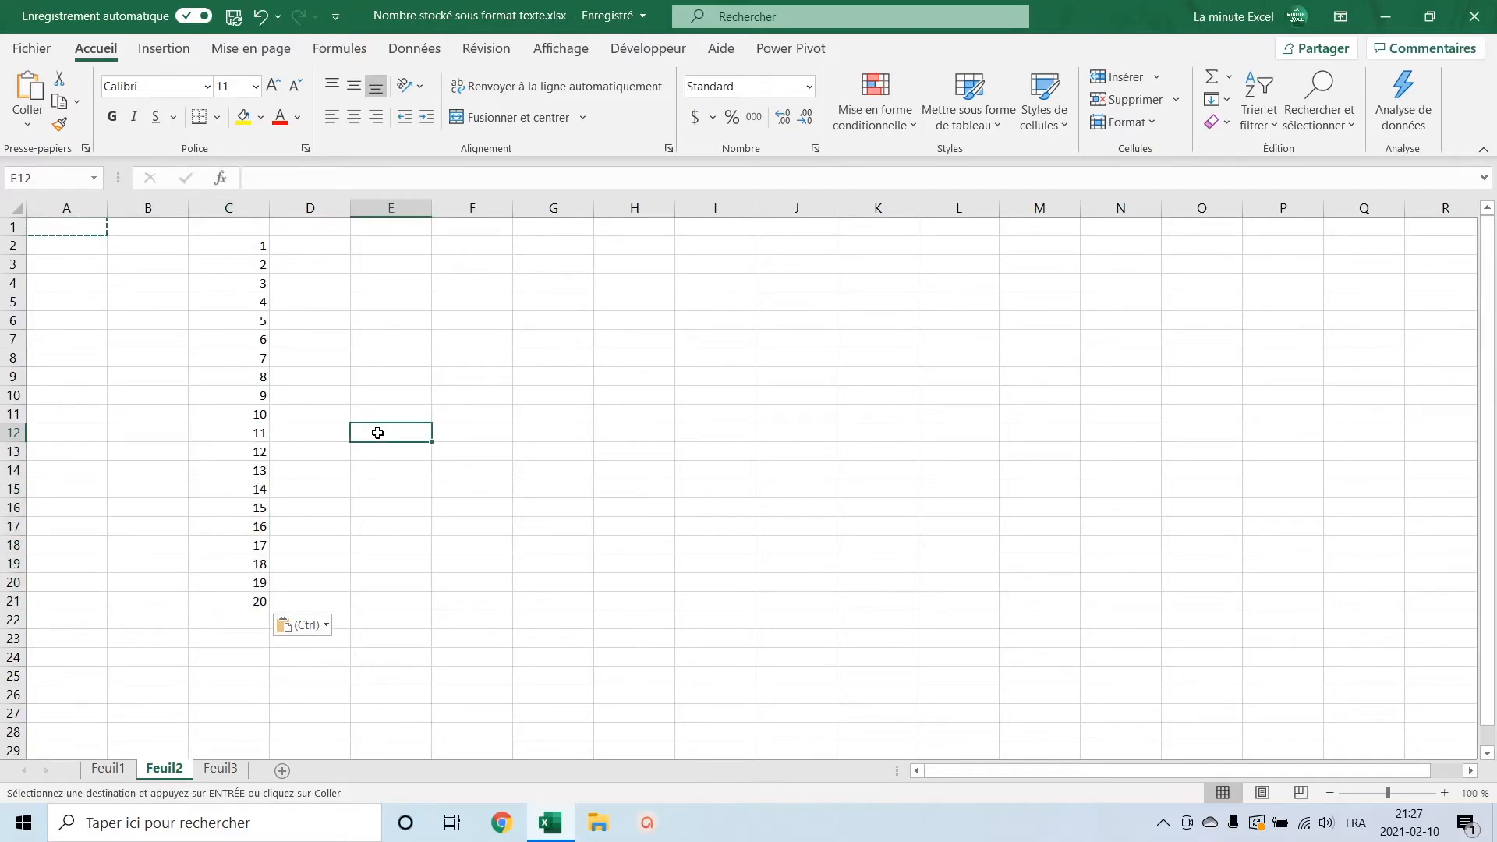
type("=somme(")
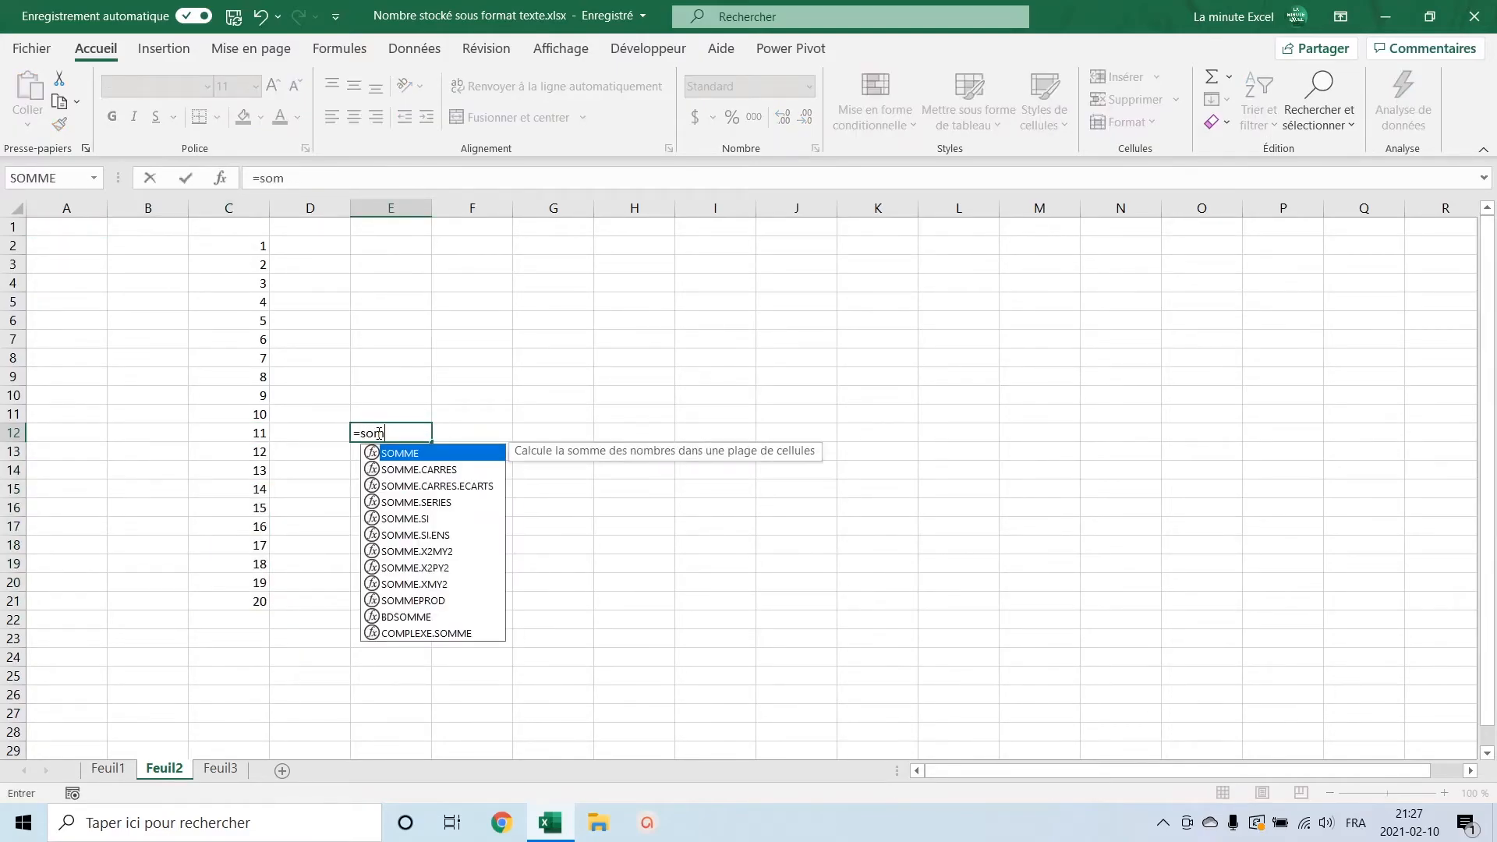
left_click_drag(236, 412, 237, 435)
key("Return")
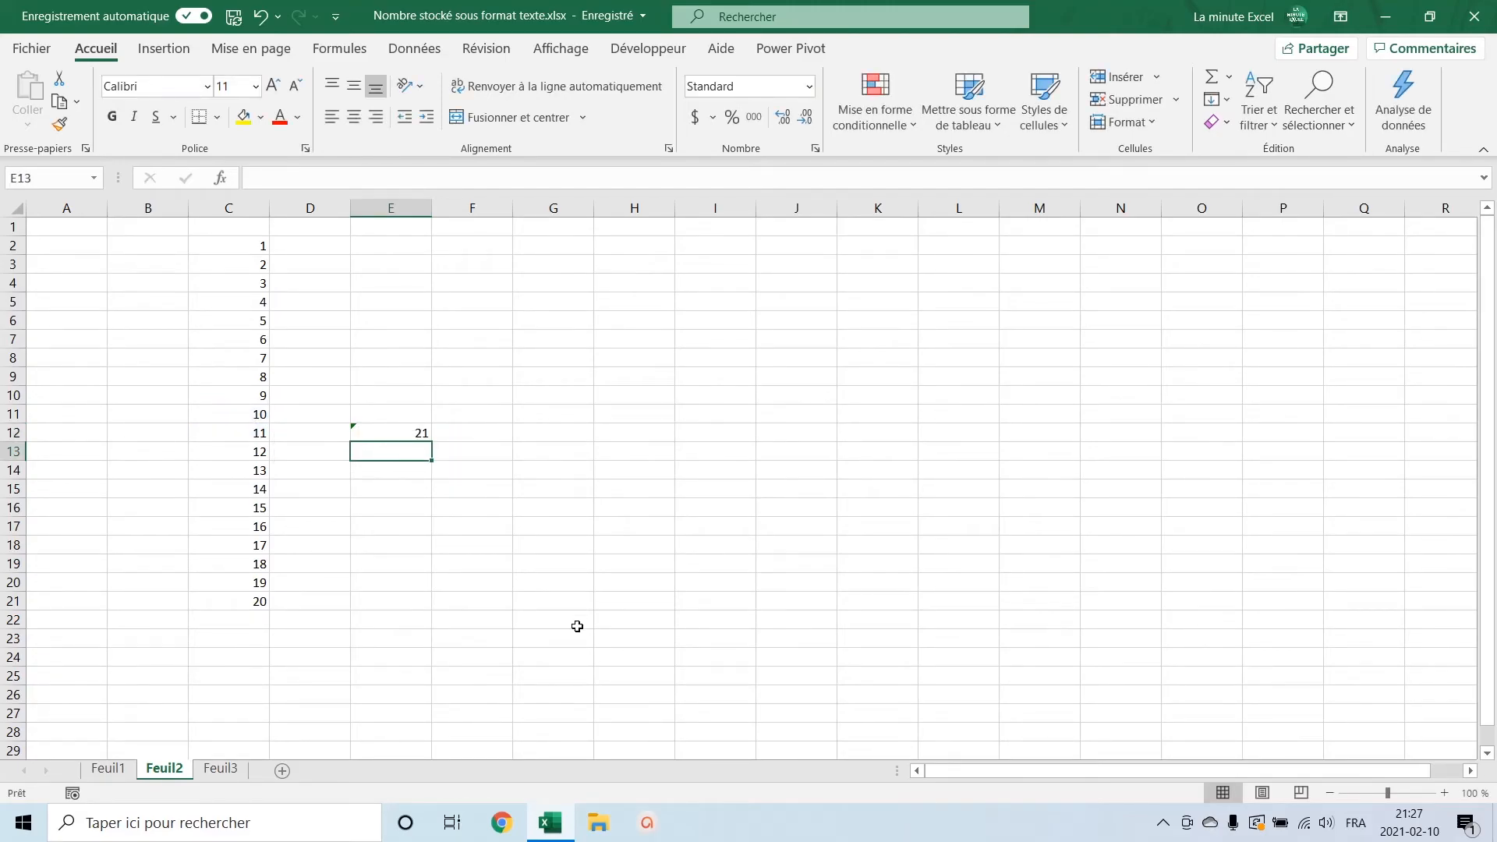
- Return to Feuil2 and copy its empty cell A1 again for use on Feuil3
left_click(220, 769)
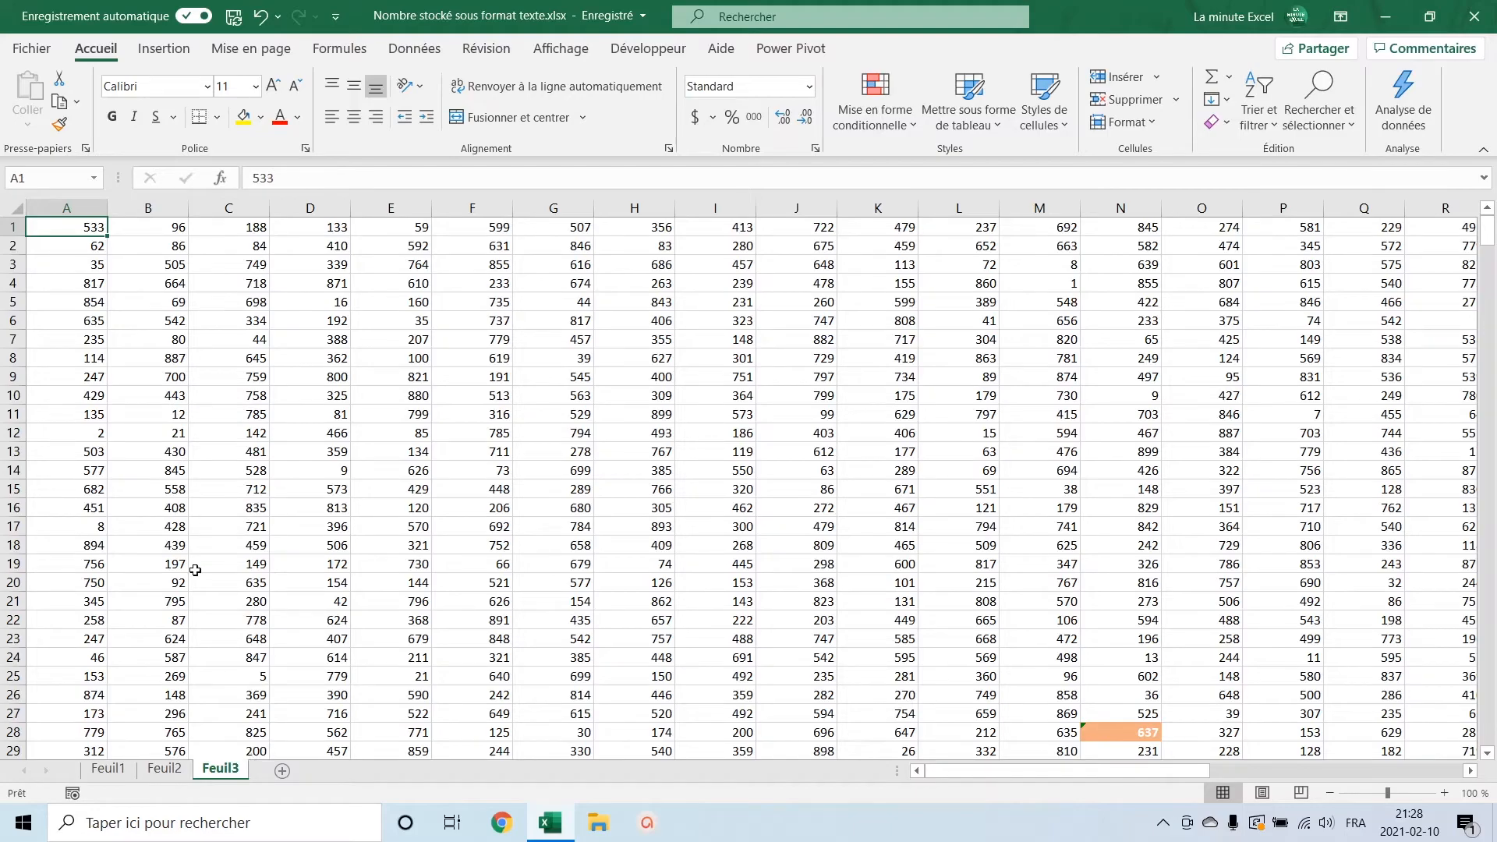
left_click(166, 769)
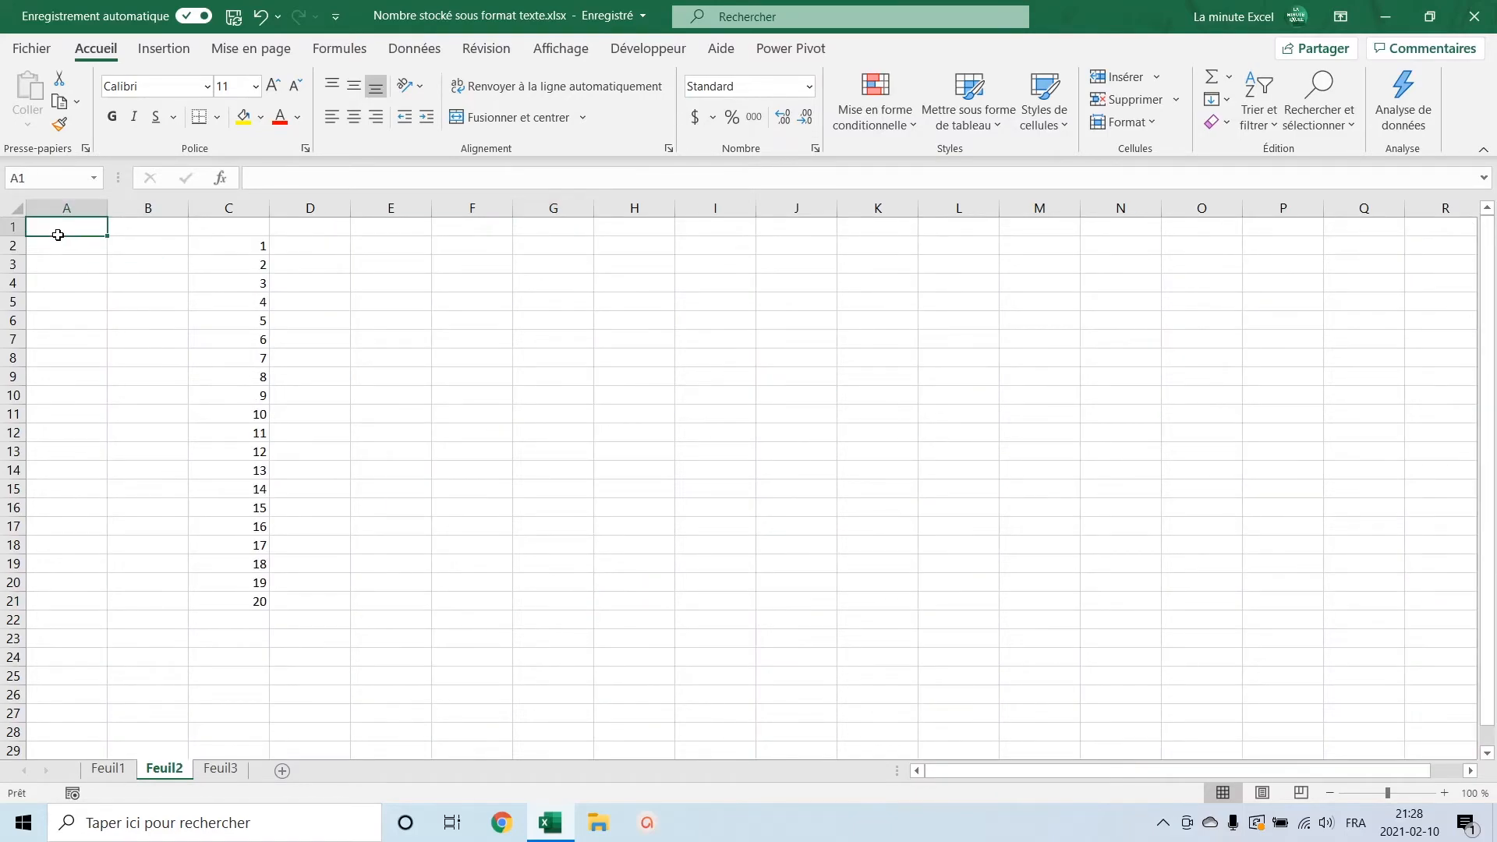
left_click(59, 101)
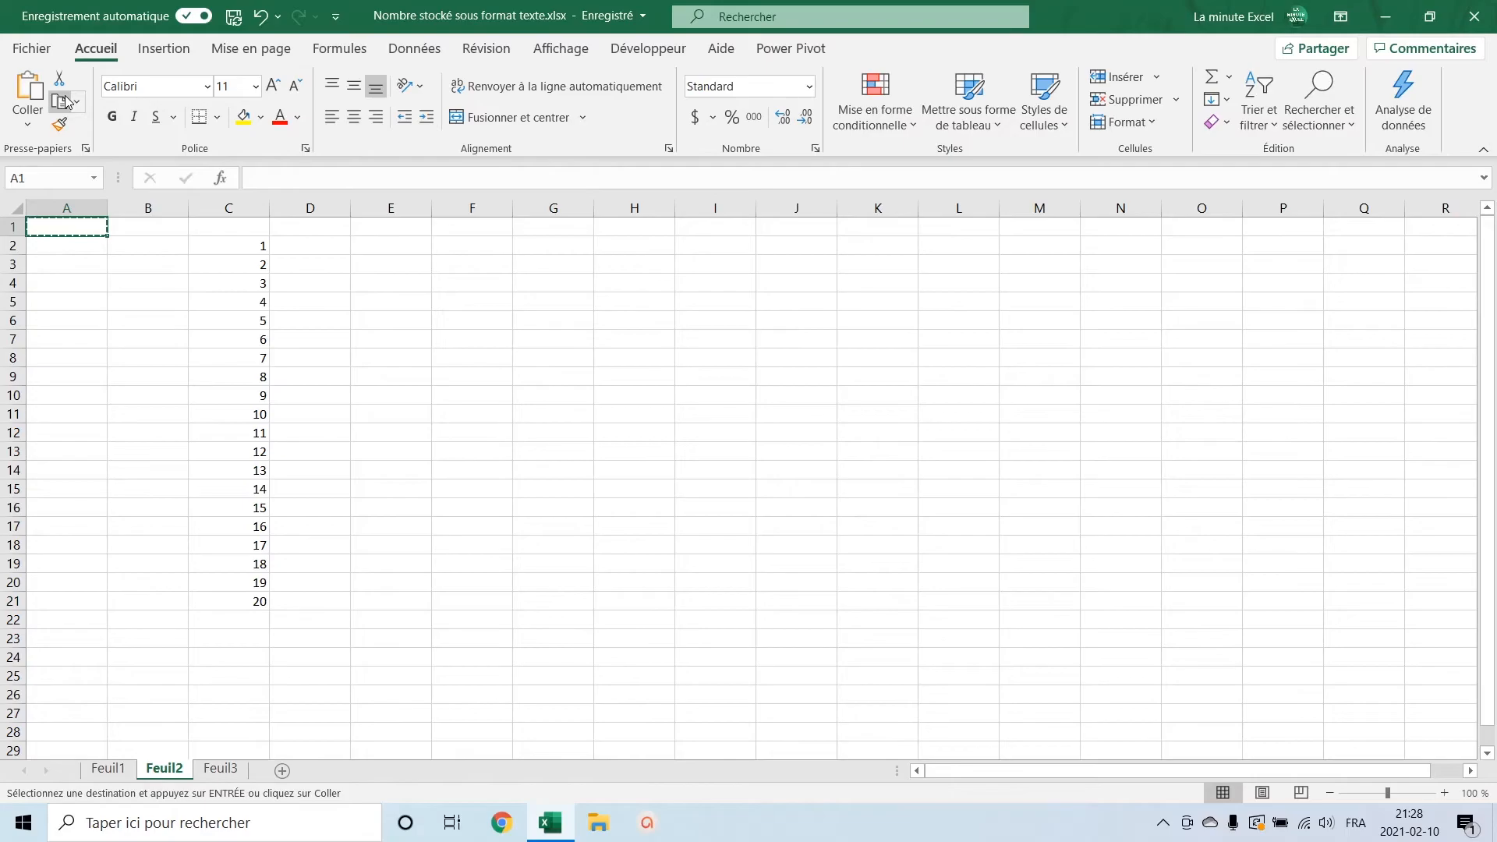
- Special-paste the copied empty cell onto all the data on Feuil3 with the Ajouter operation, and return to Feuil2
left_click(221, 769)
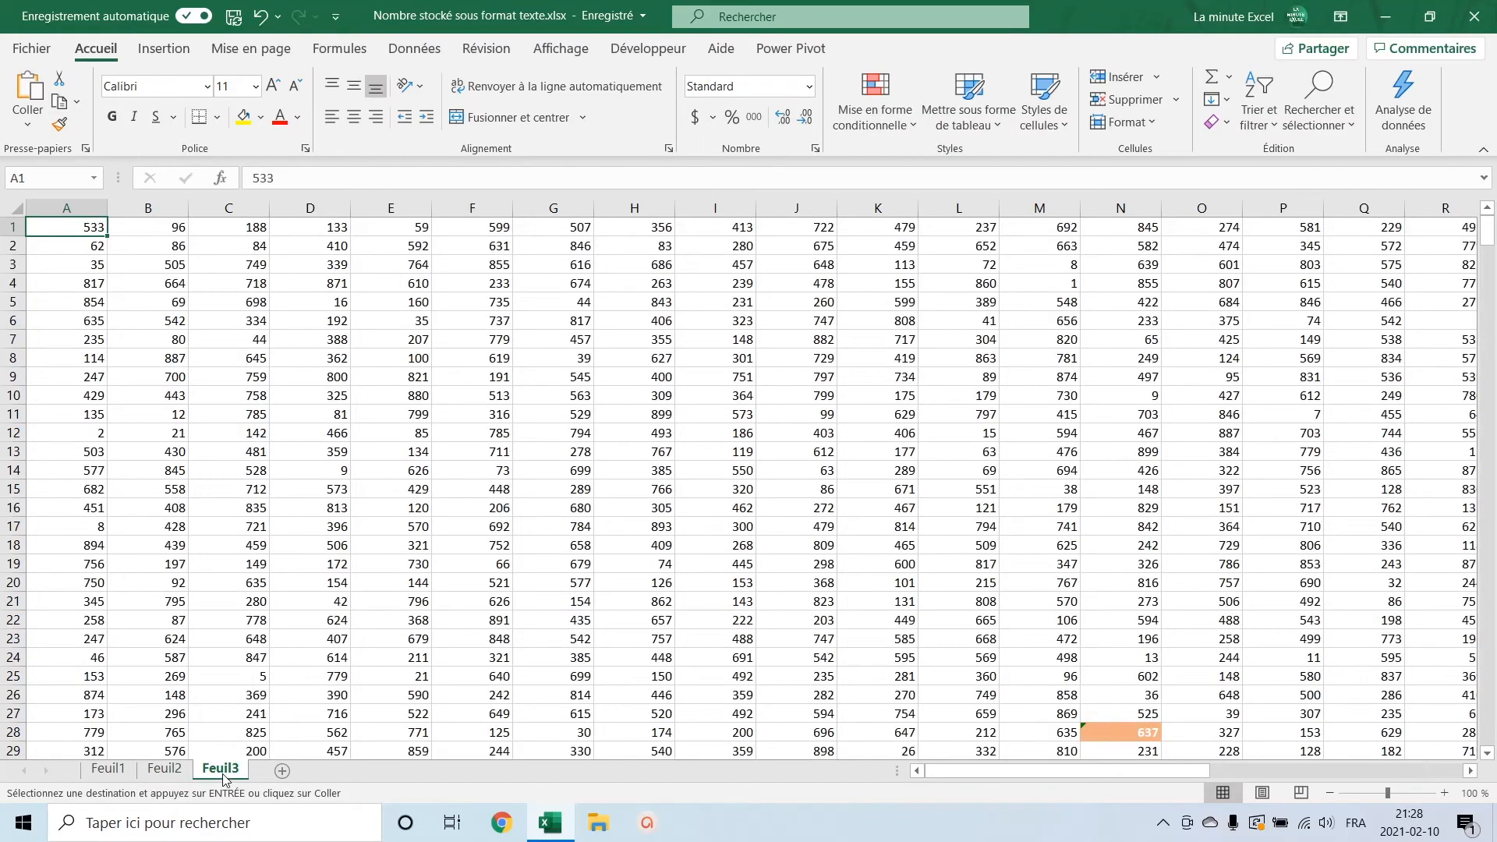
key("ctrl+a")
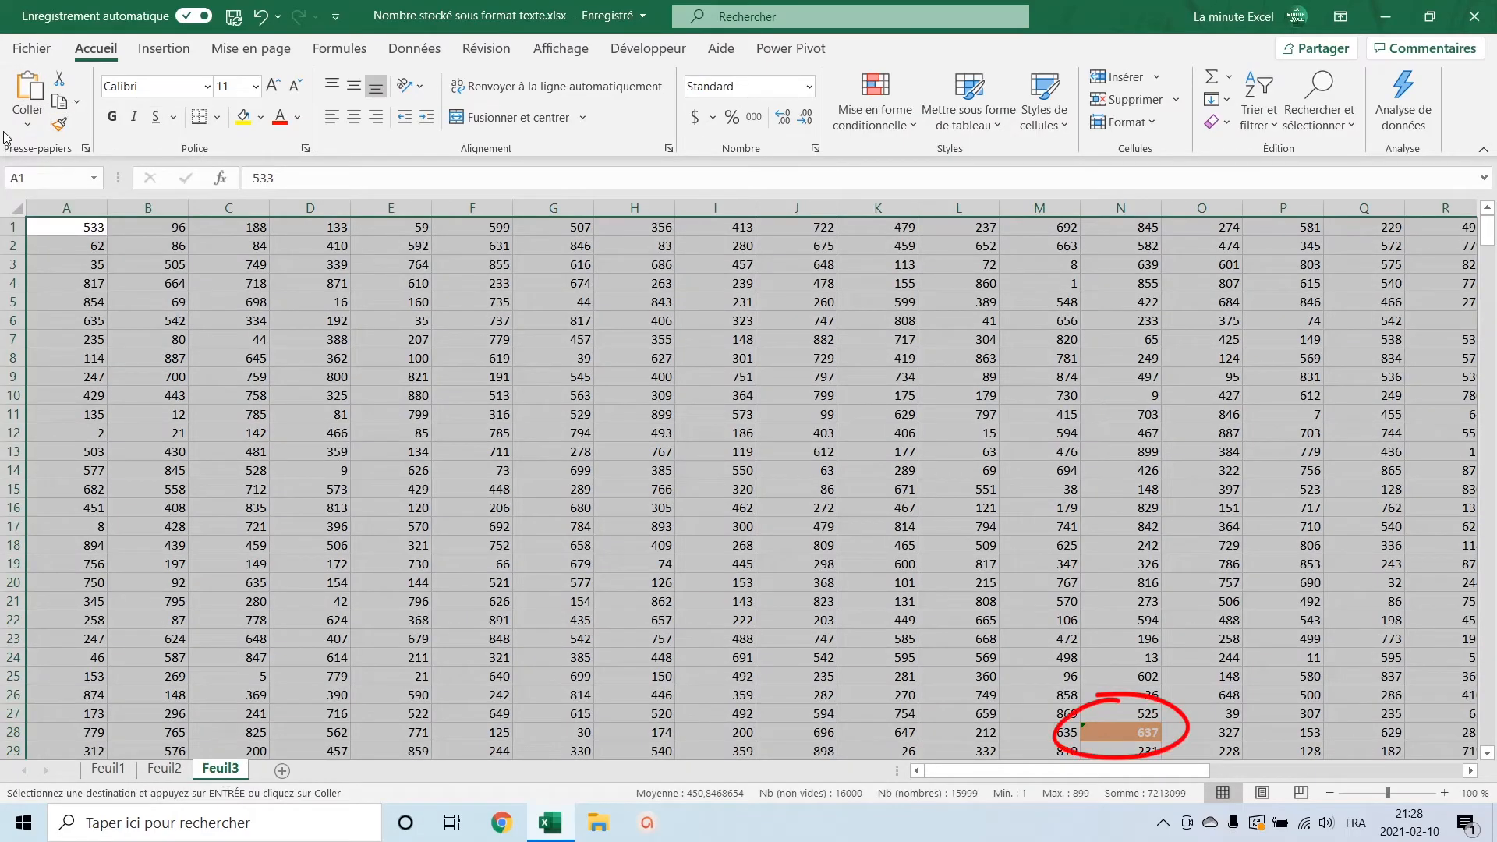
left_click(26, 124)
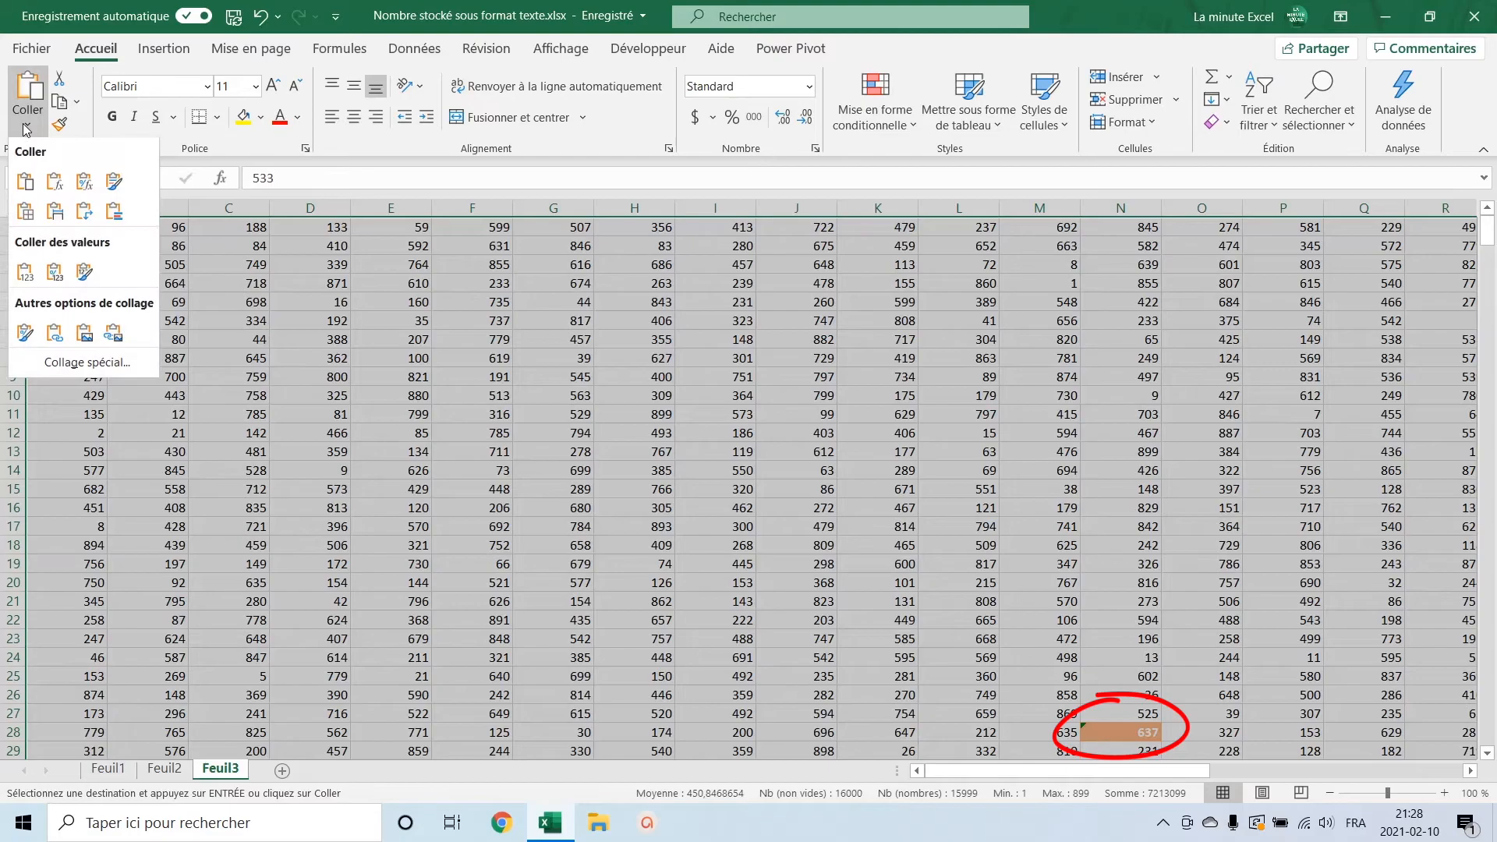
left_click(74, 367)
left_click(595, 349)
left_click(974, 440)
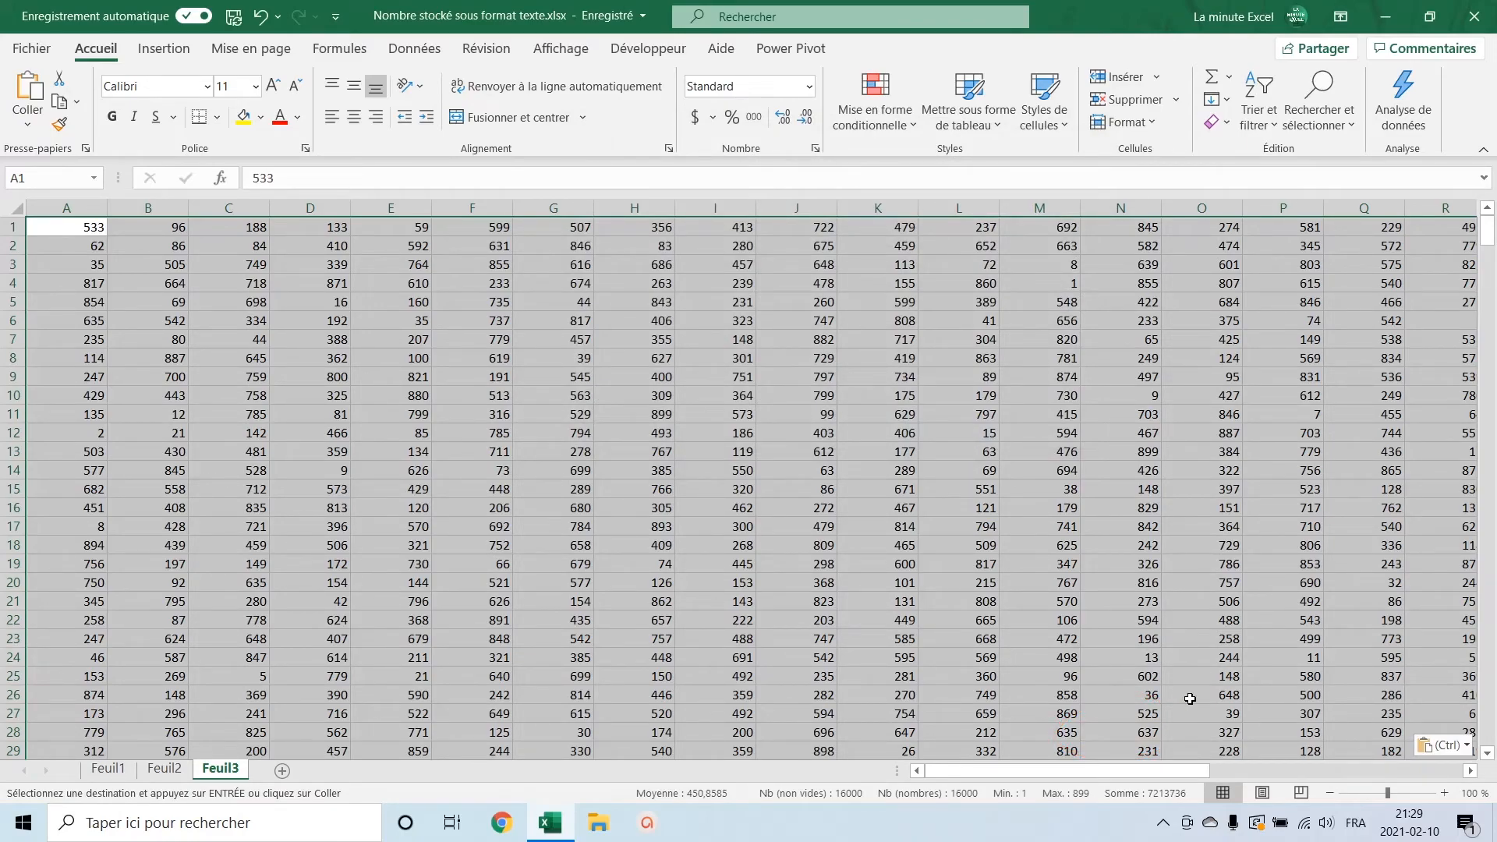
key("ctrl+Page_Up")
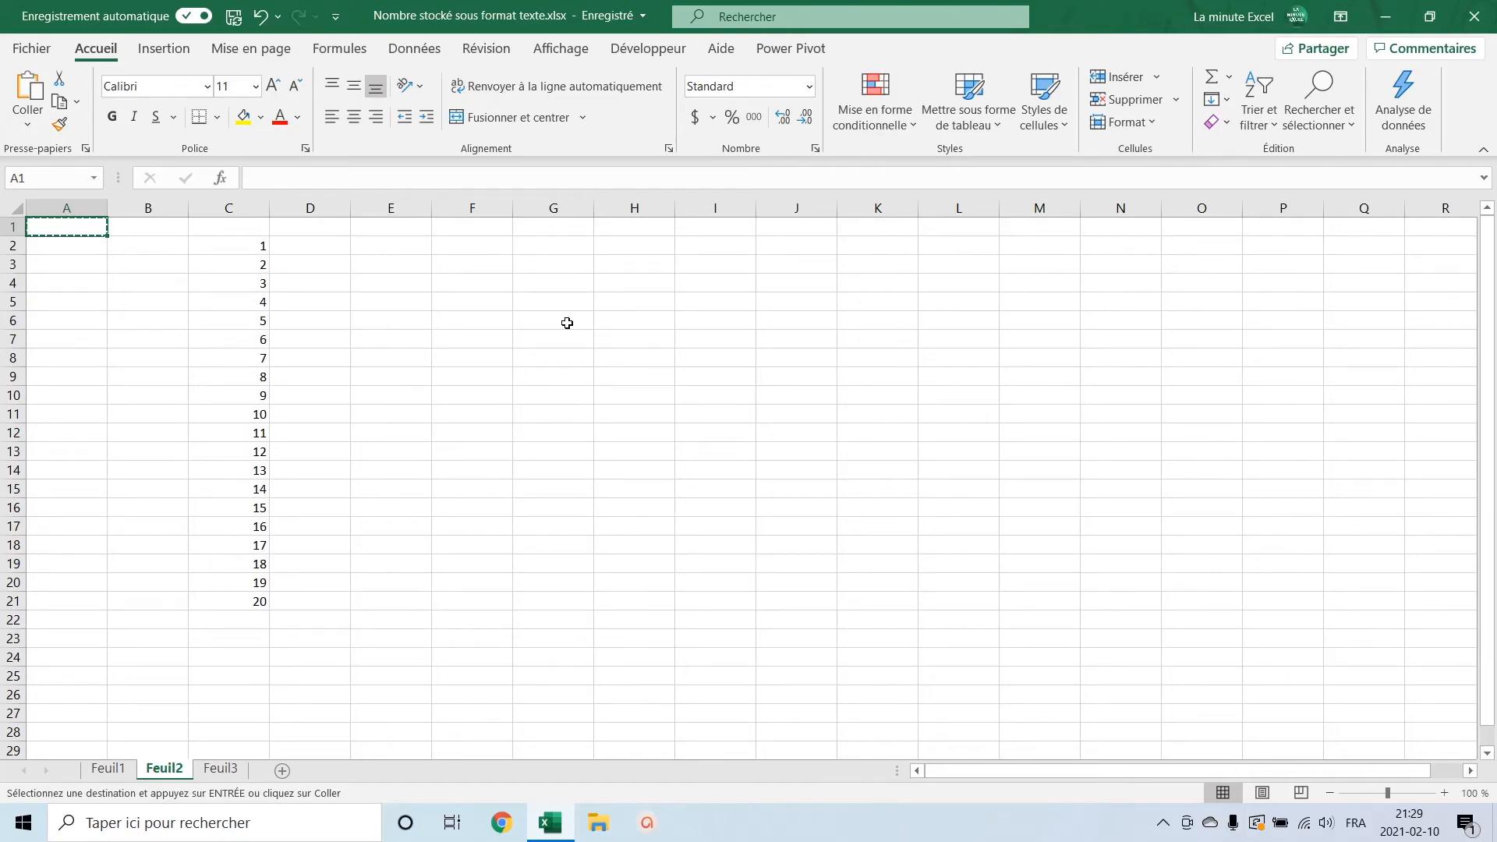